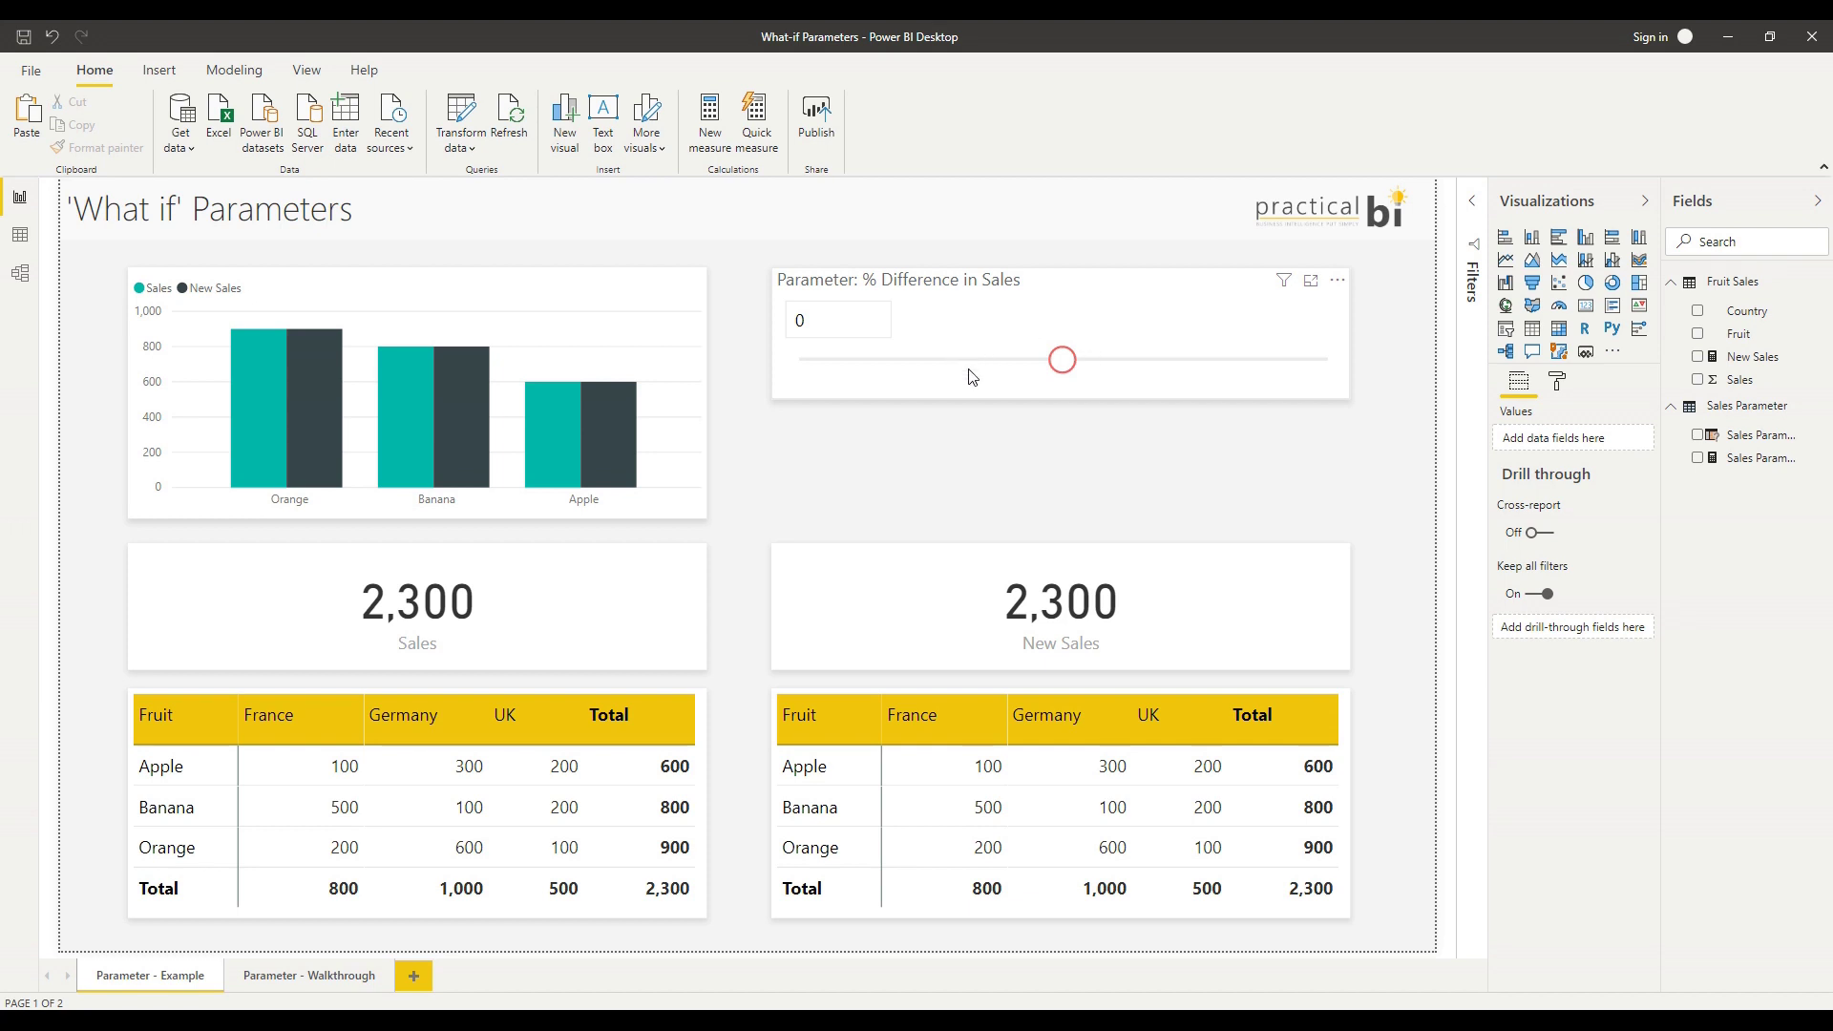
Try the % Difference in Sales slicer at 36, and set its value to 10.
left_click_drag(1060, 360, 1158, 379)
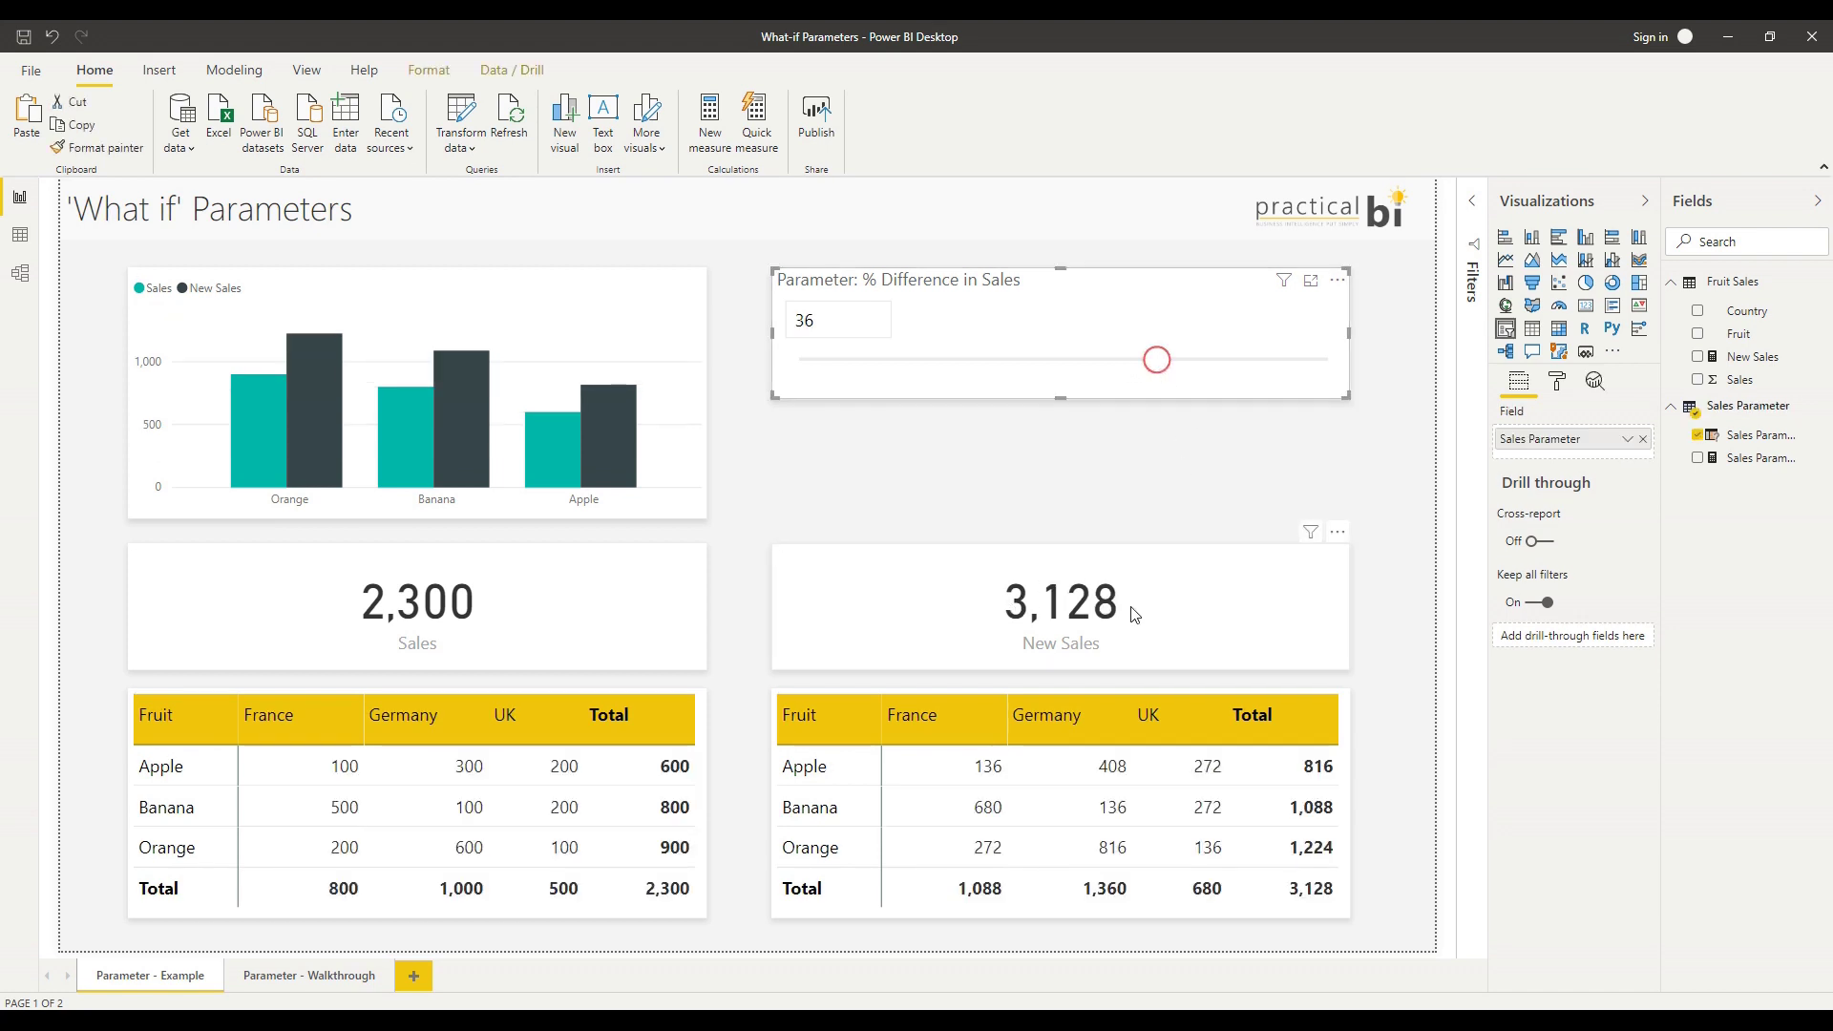
left_click(807, 324)
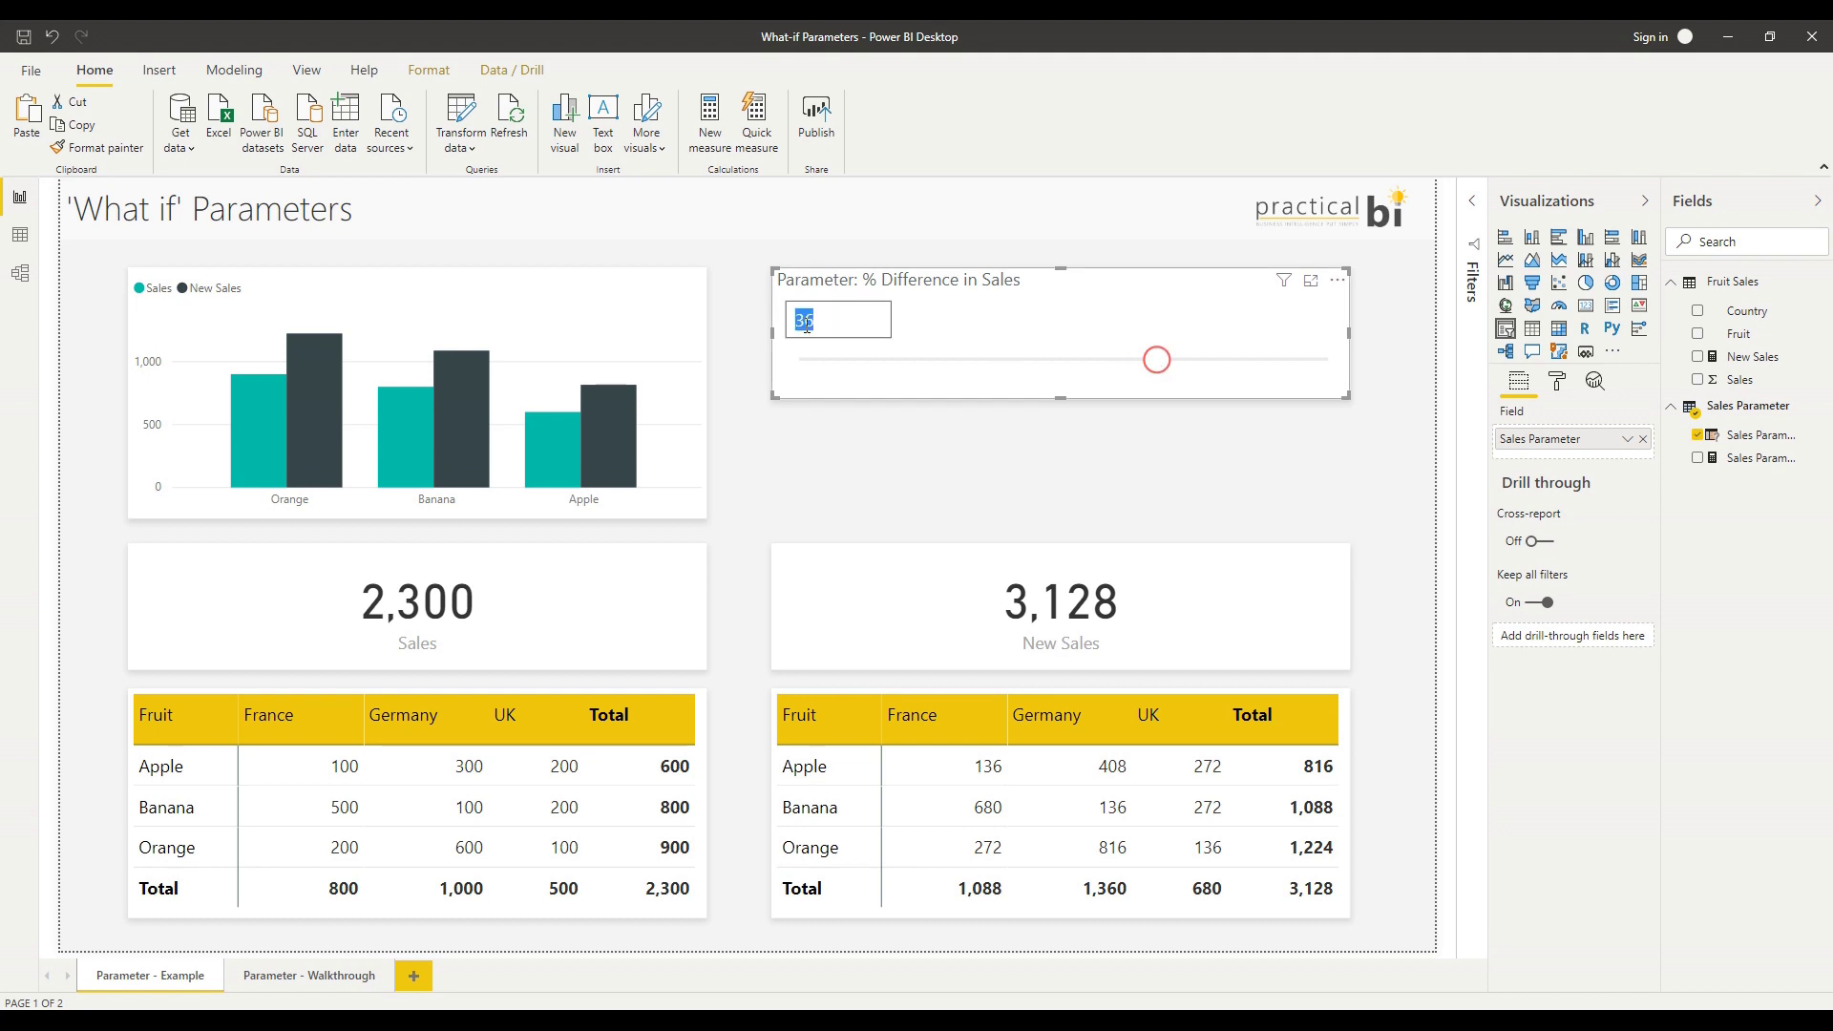
type("10")
key("Return")
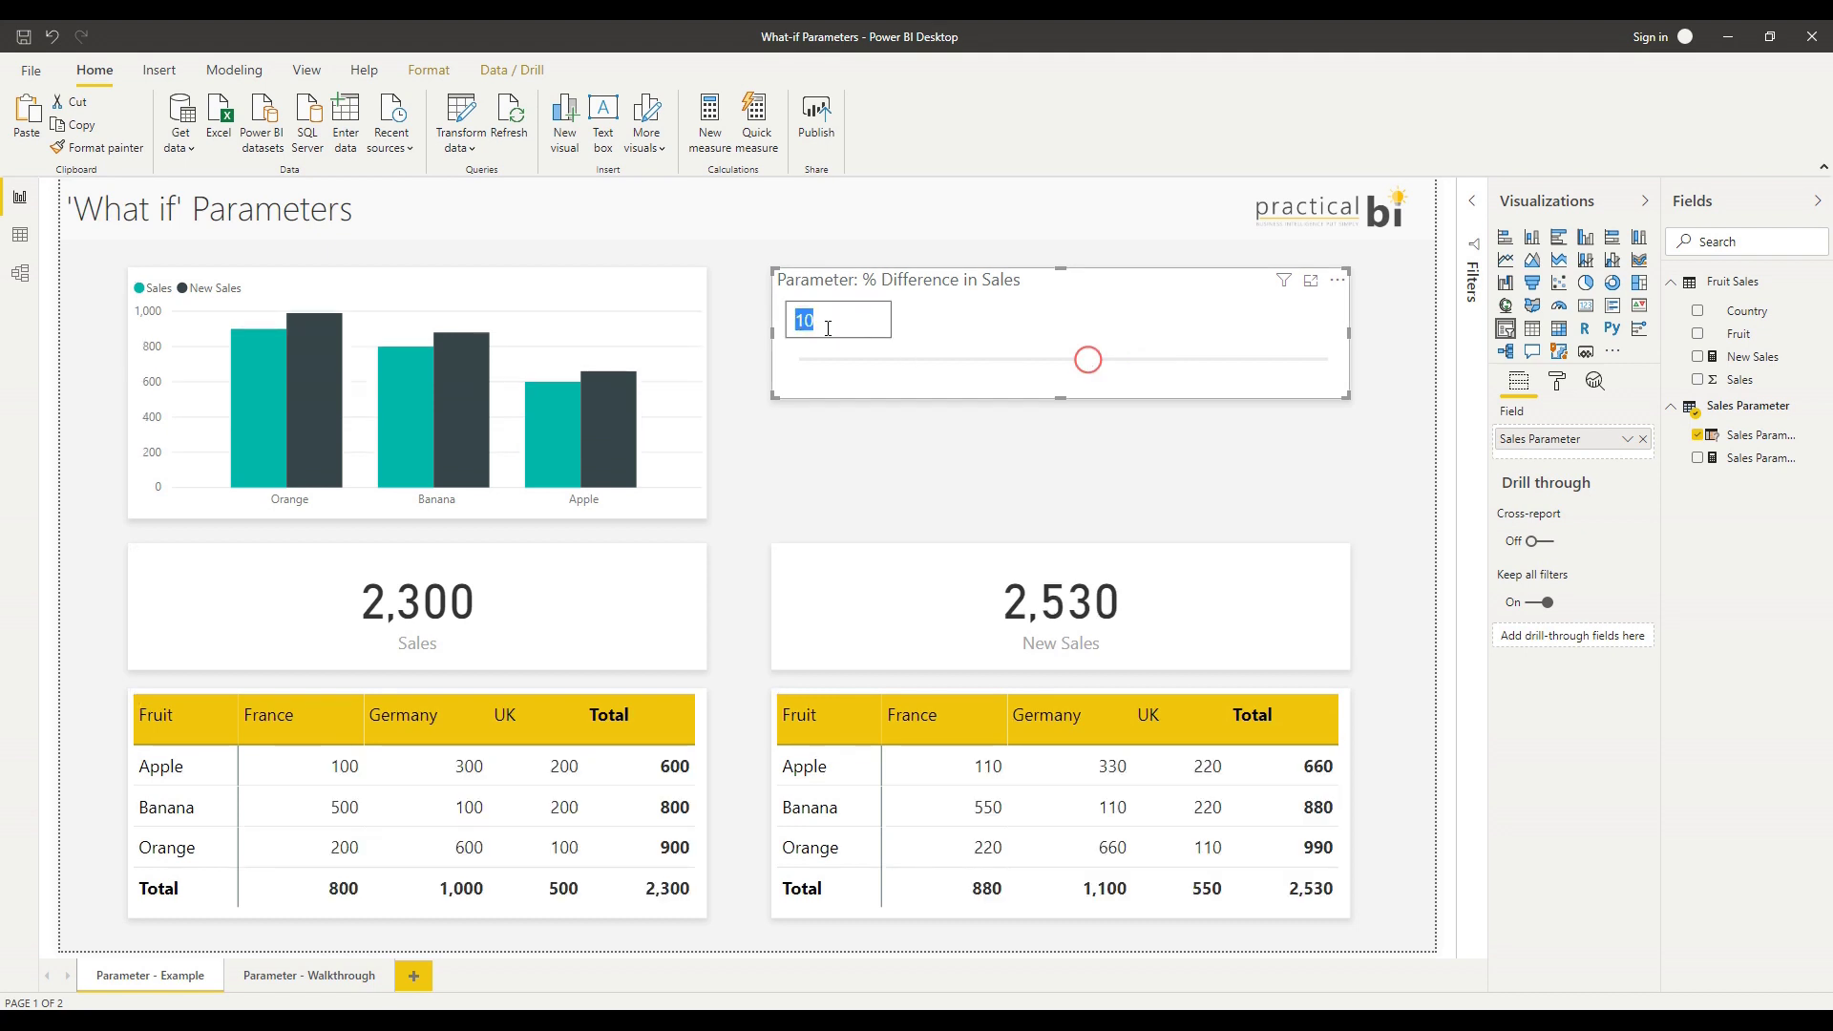
left_click(976, 329)
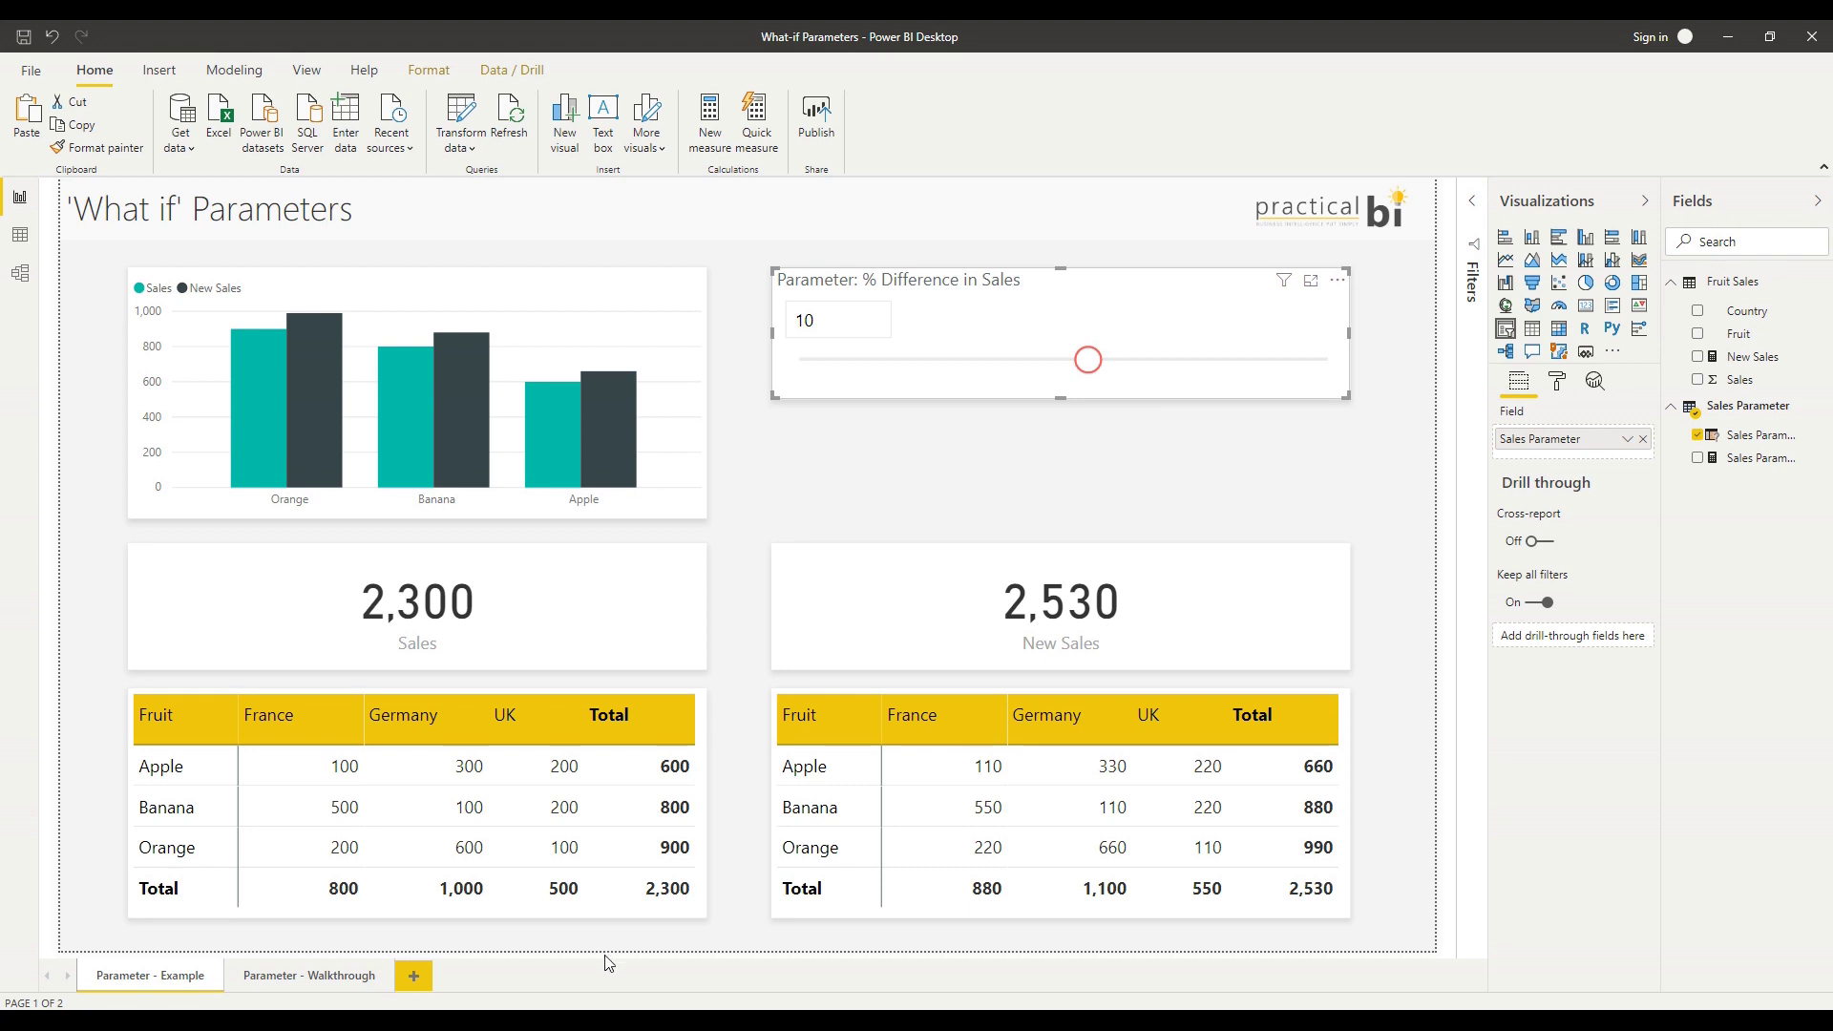
On the Parameter - Walkthrough page, delete the existing Sales Parameter table and the New Sales measure from the model.
left_click(292, 976)
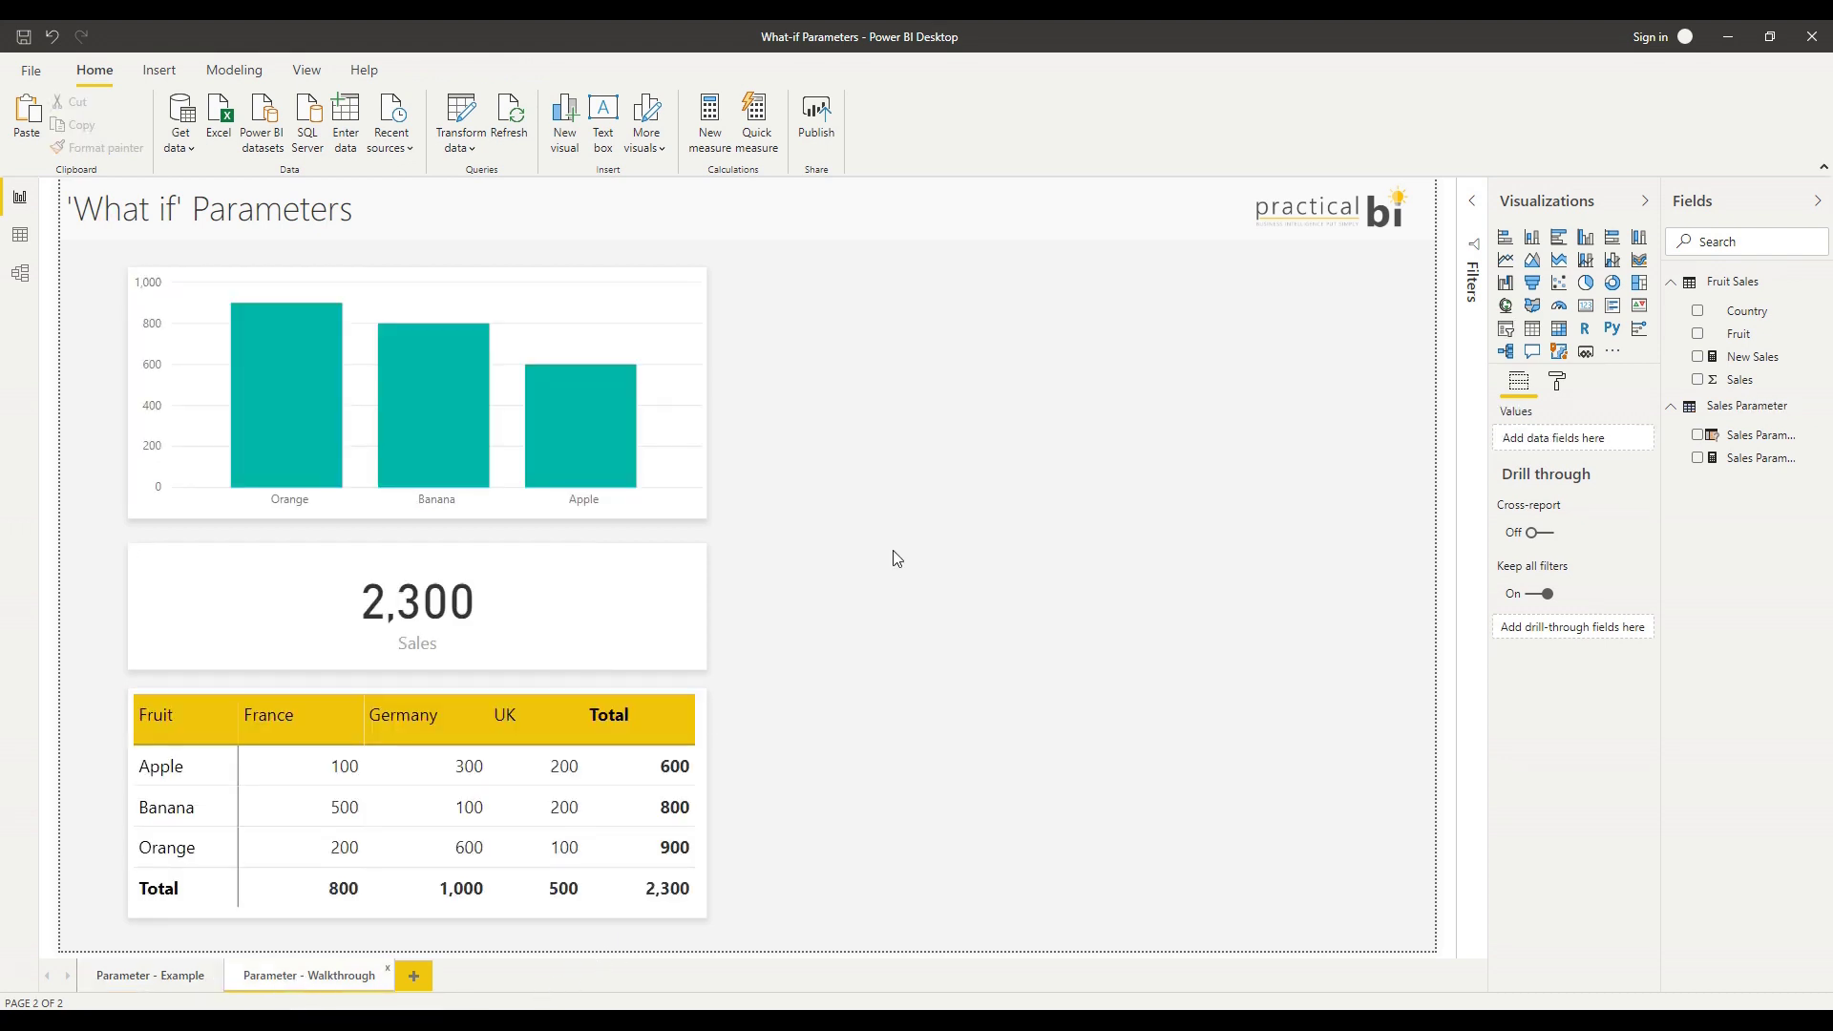
right_click(1761, 410)
left_click(1734, 529)
left_click(1018, 563)
right_click(1749, 365)
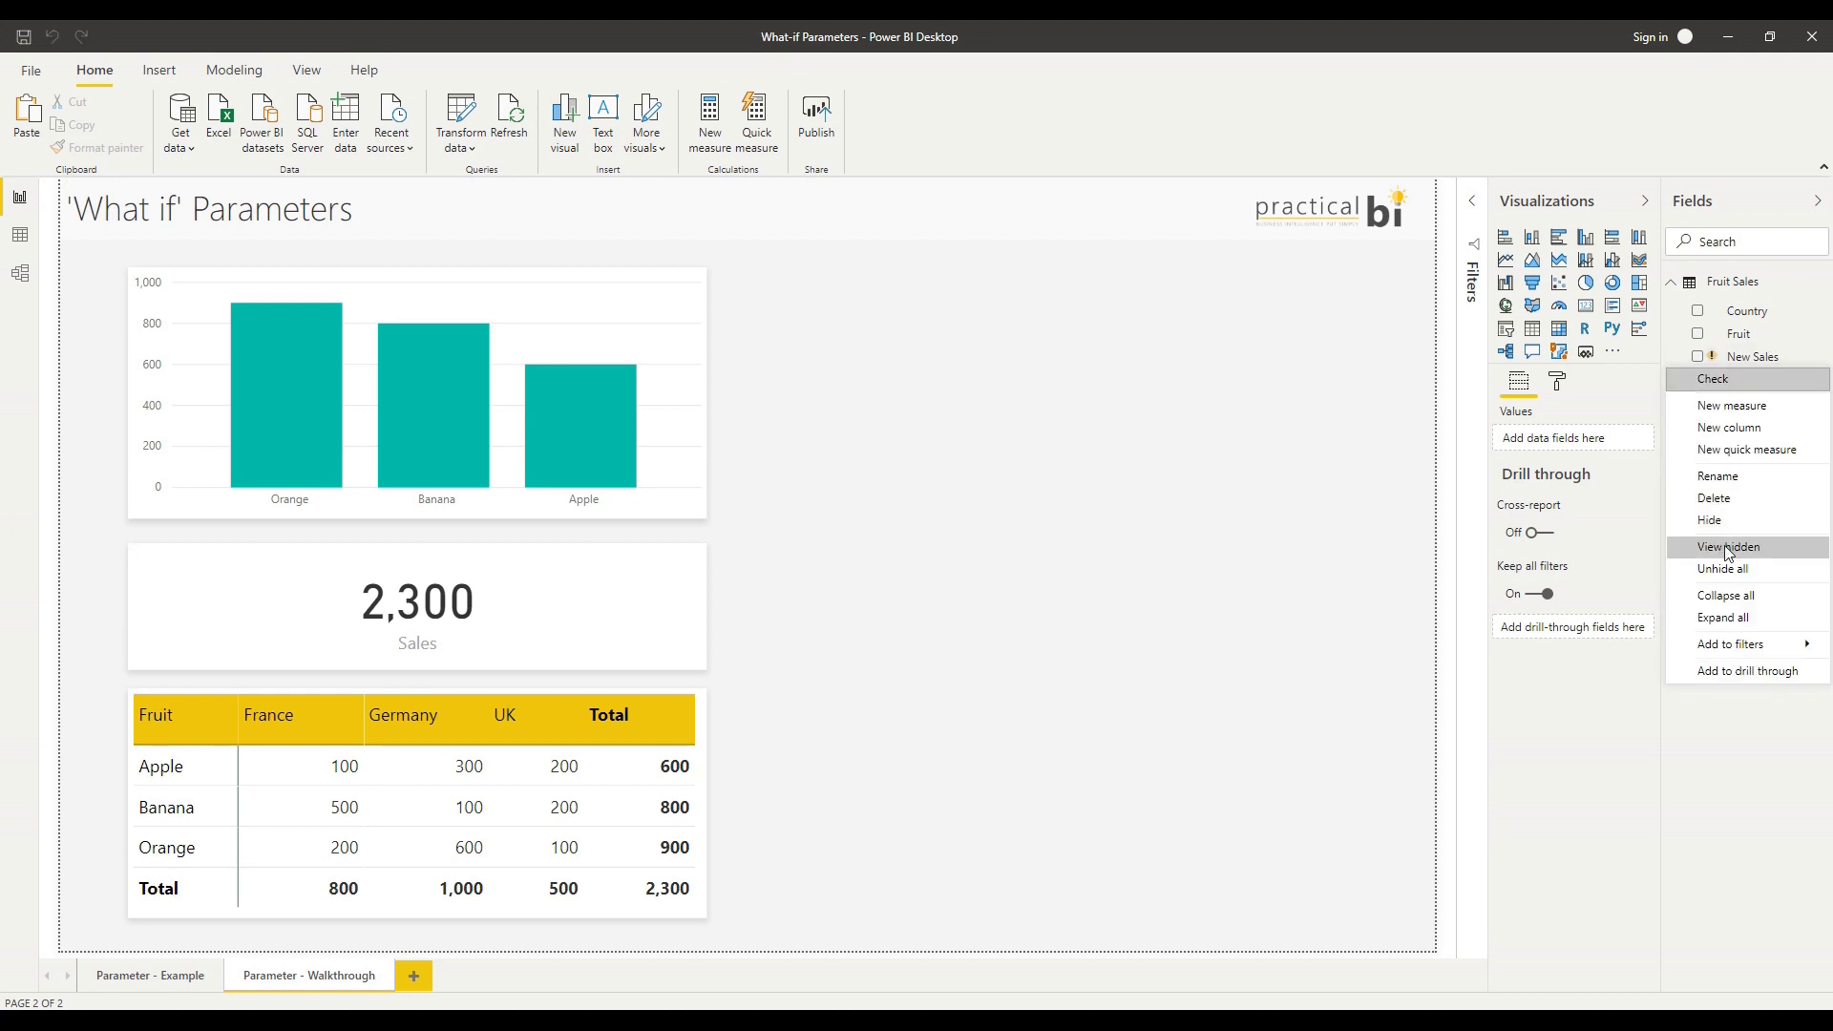
left_click(1727, 506)
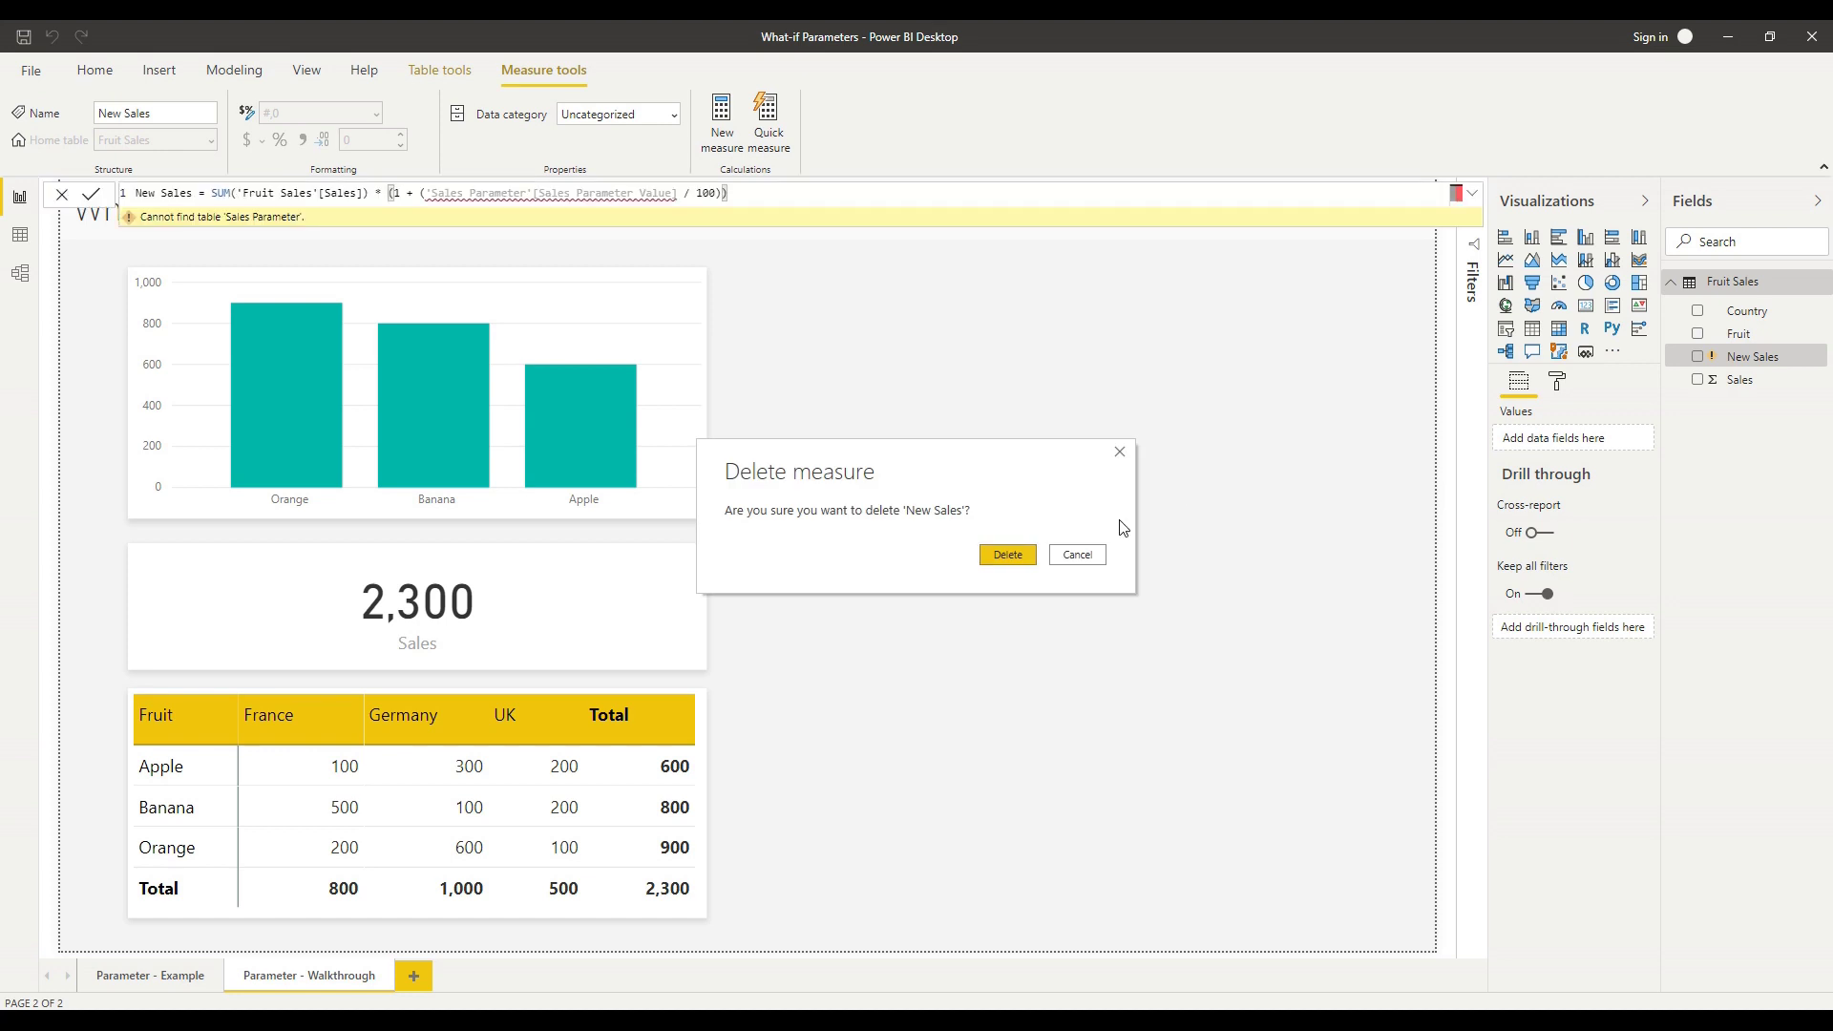
left_click(1004, 557)
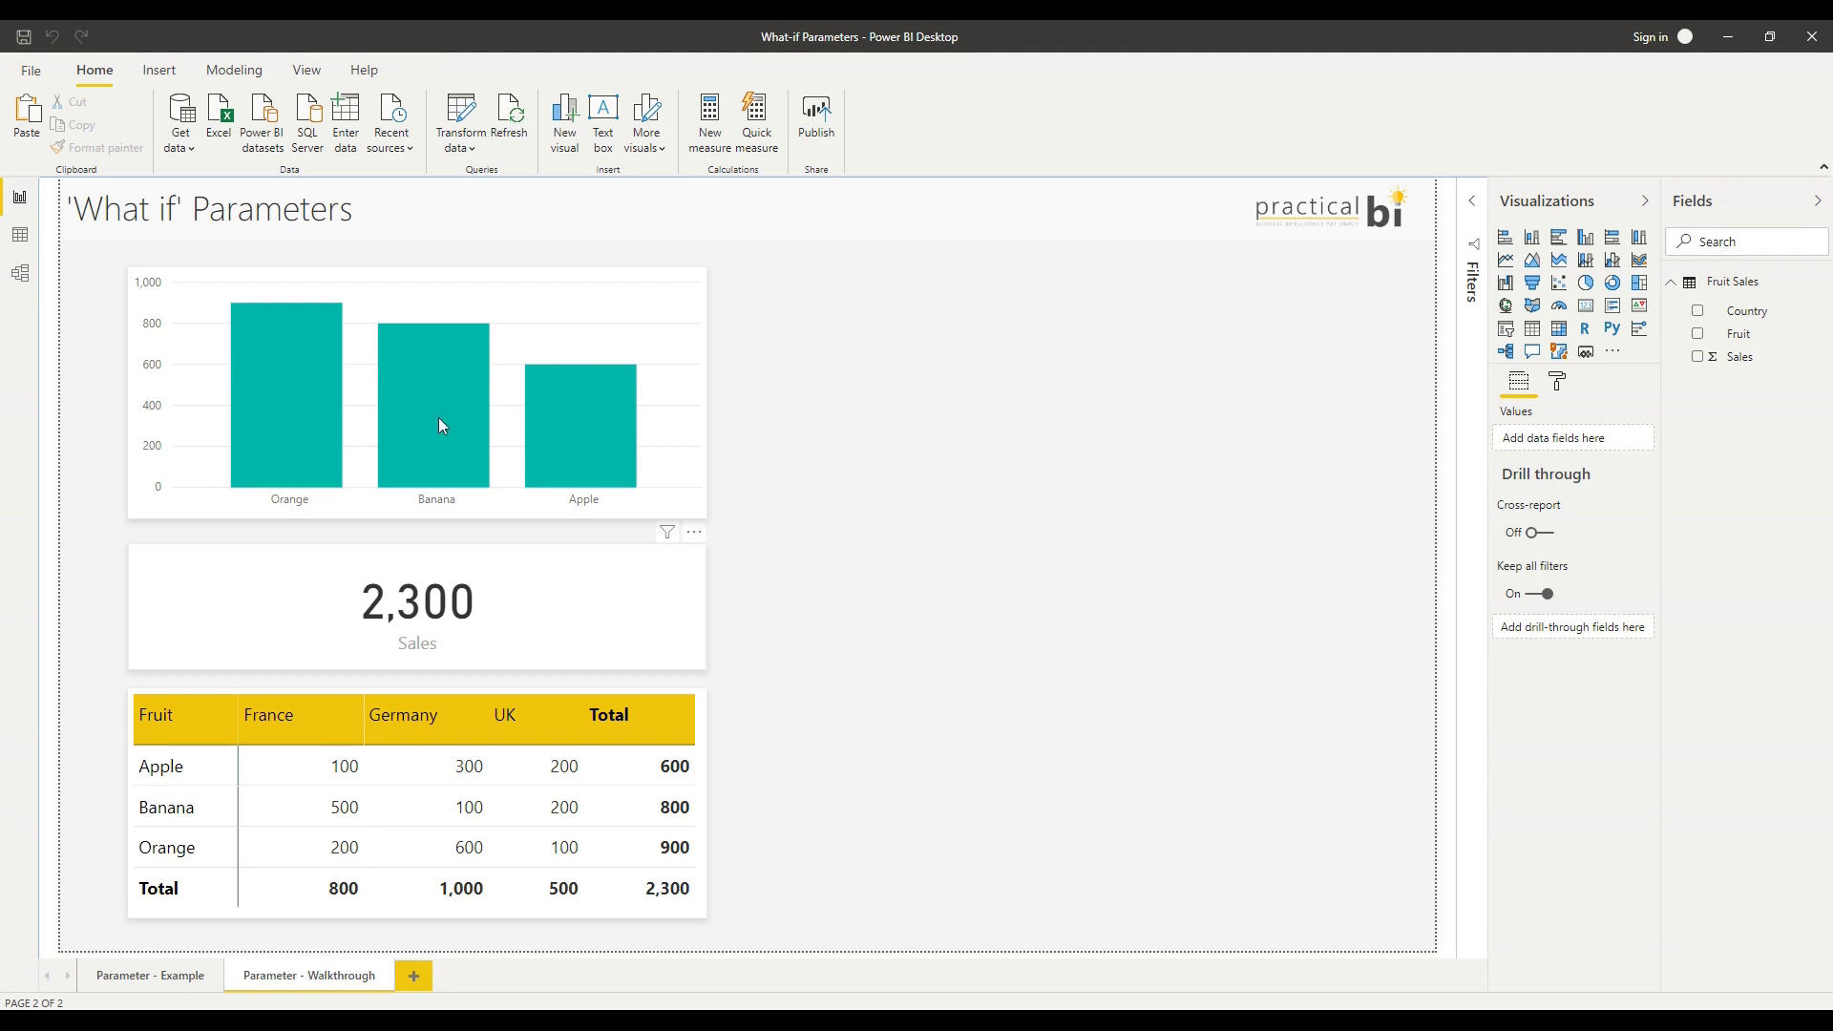
Start a new what-if parameter named Sales Parameter with the Whole number data type.
left_click(233, 81)
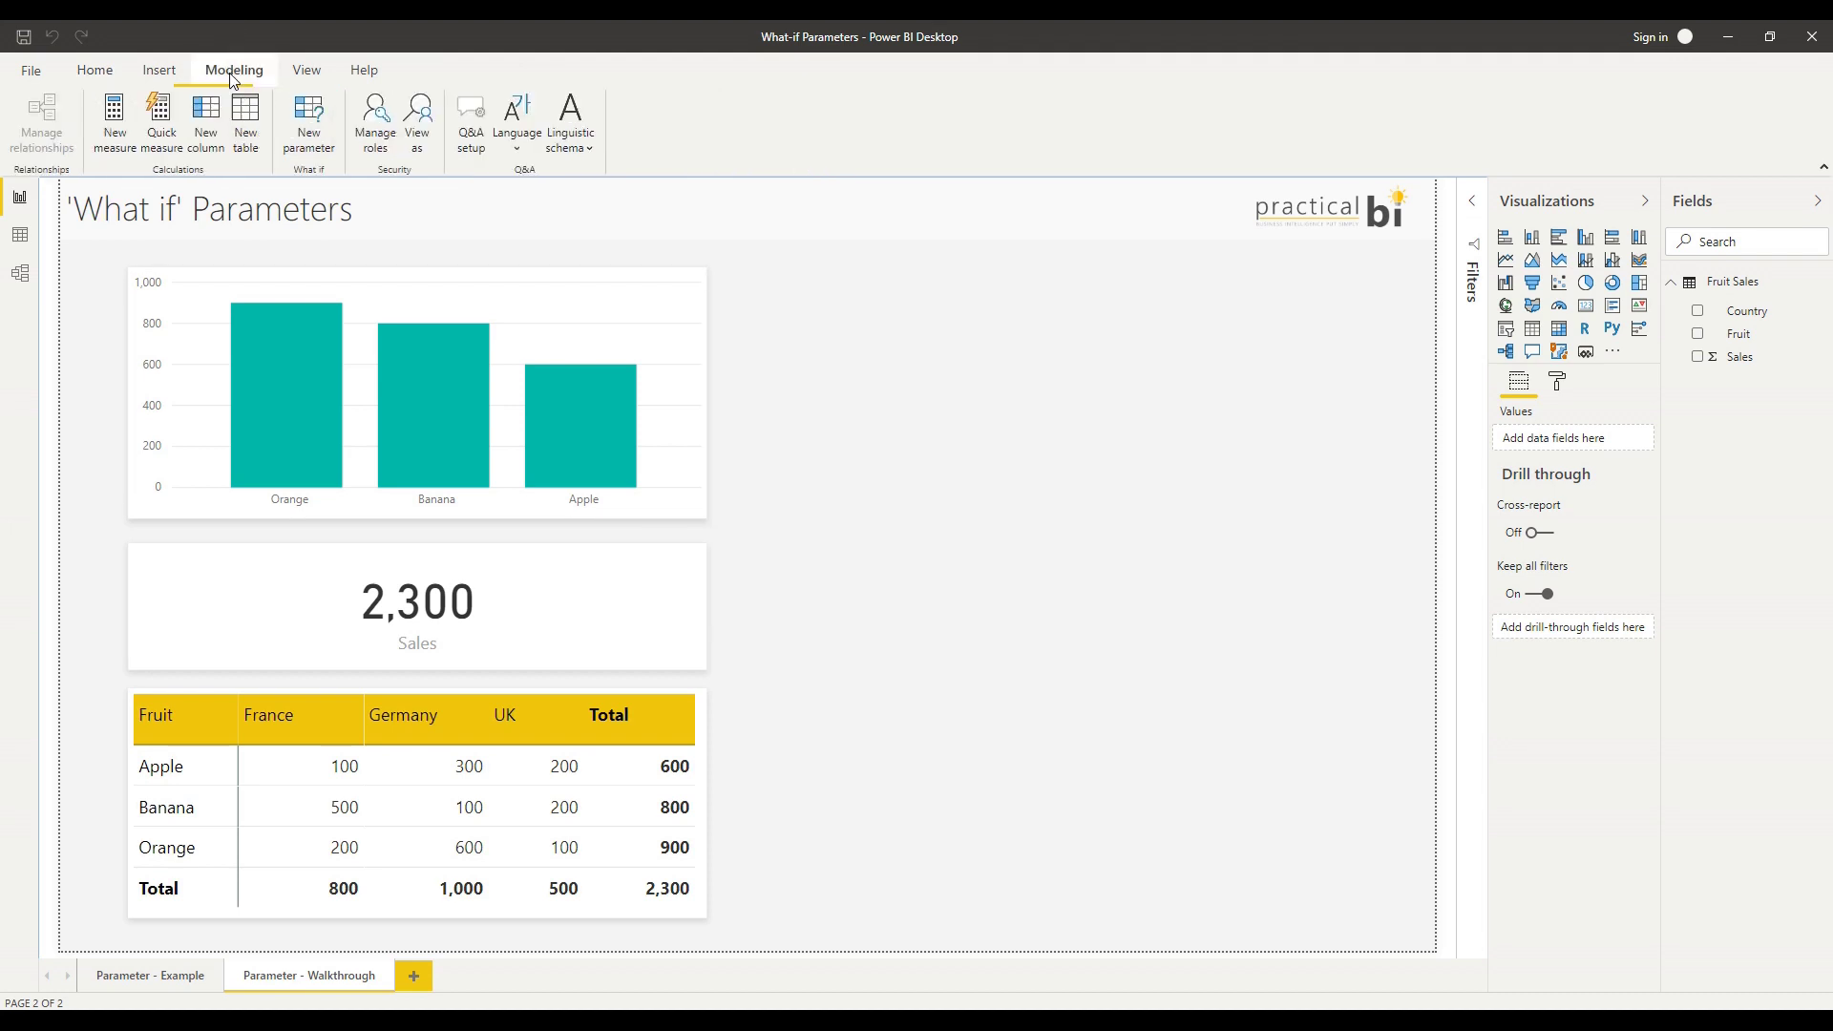
left_click(309, 124)
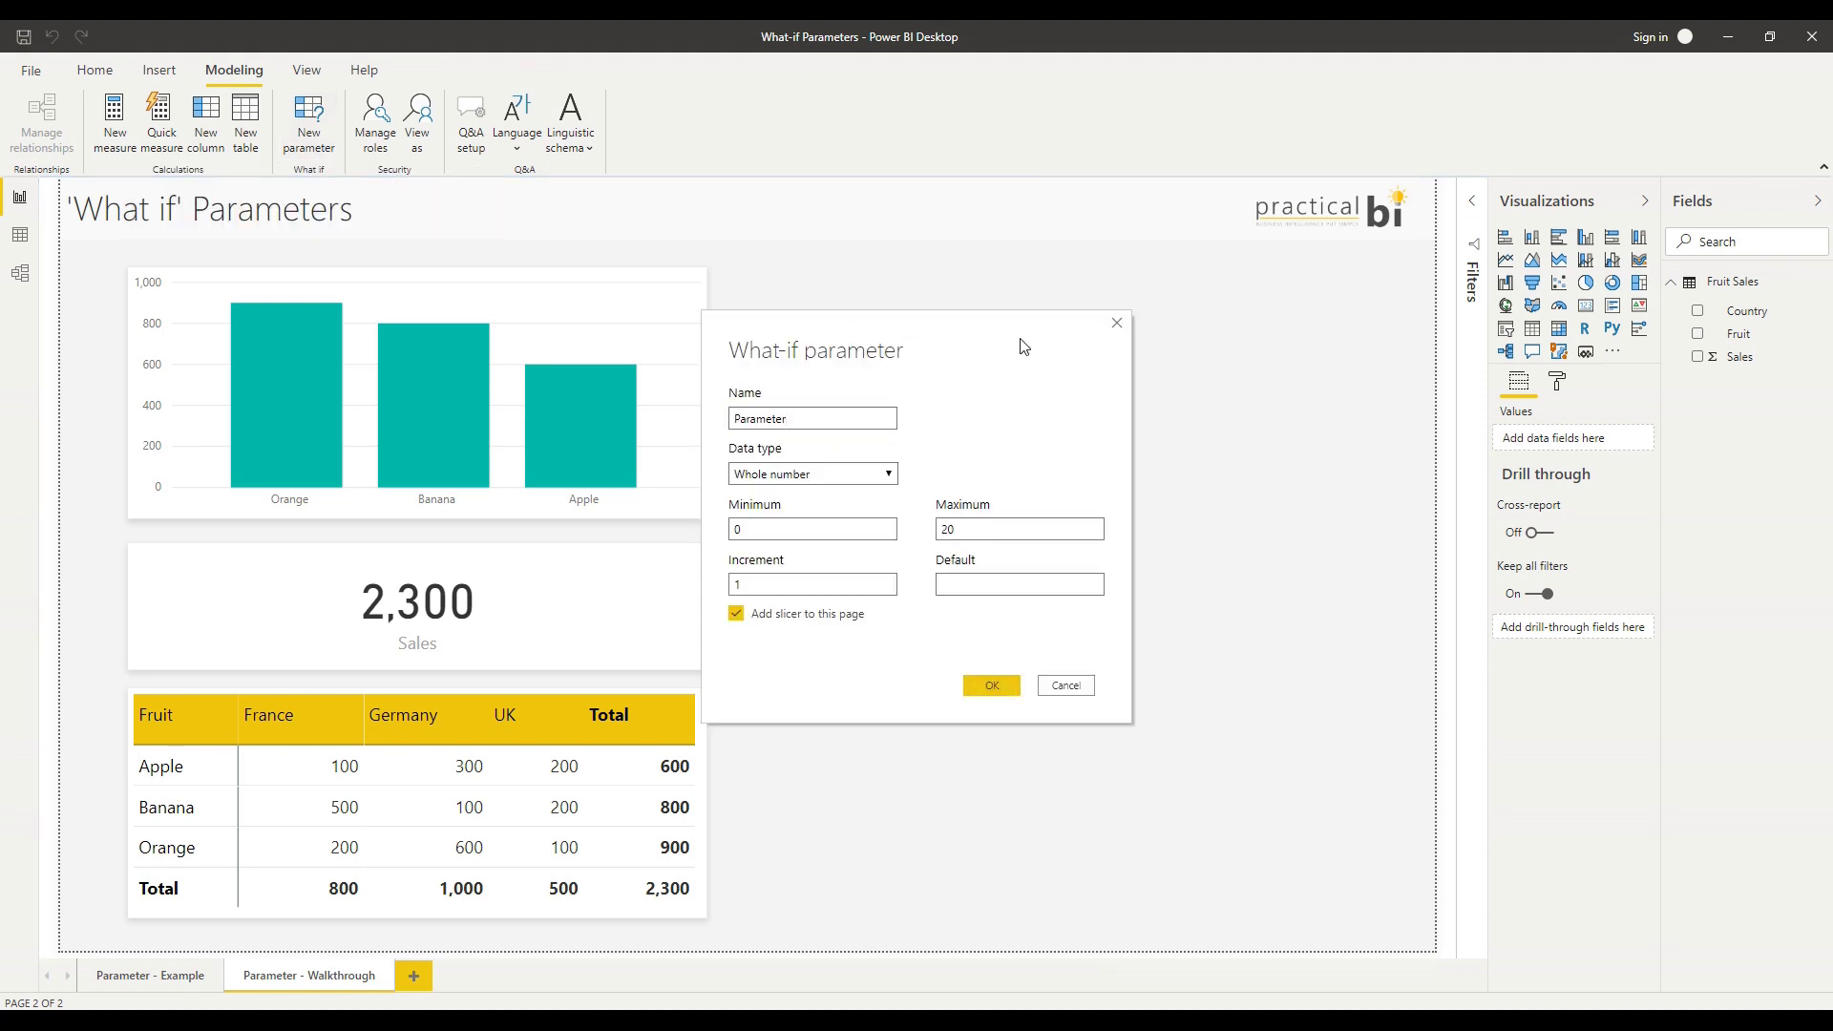
left_click_drag(973, 328, 1011, 325)
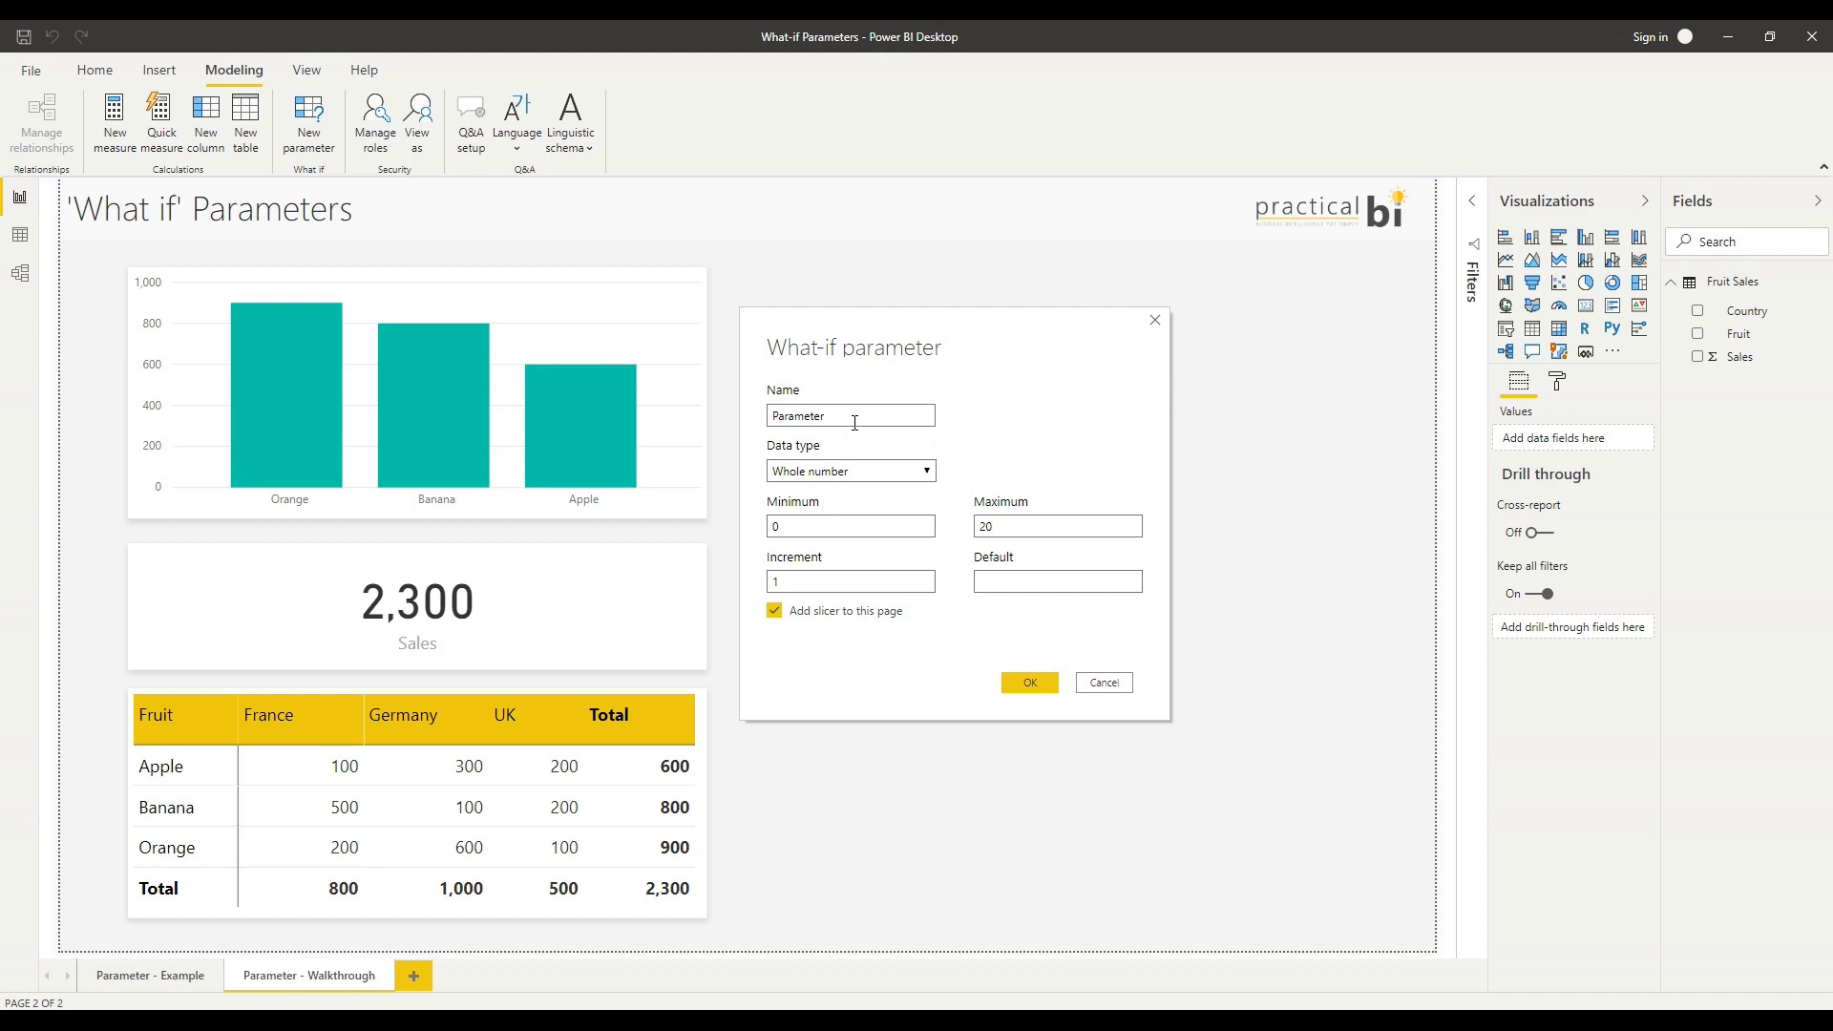
left_click_drag(856, 423, 741, 423)
type("Sales Parameter")
left_click(981, 471)
left_click_drag(1011, 317, 1011, 292)
left_click(935, 441)
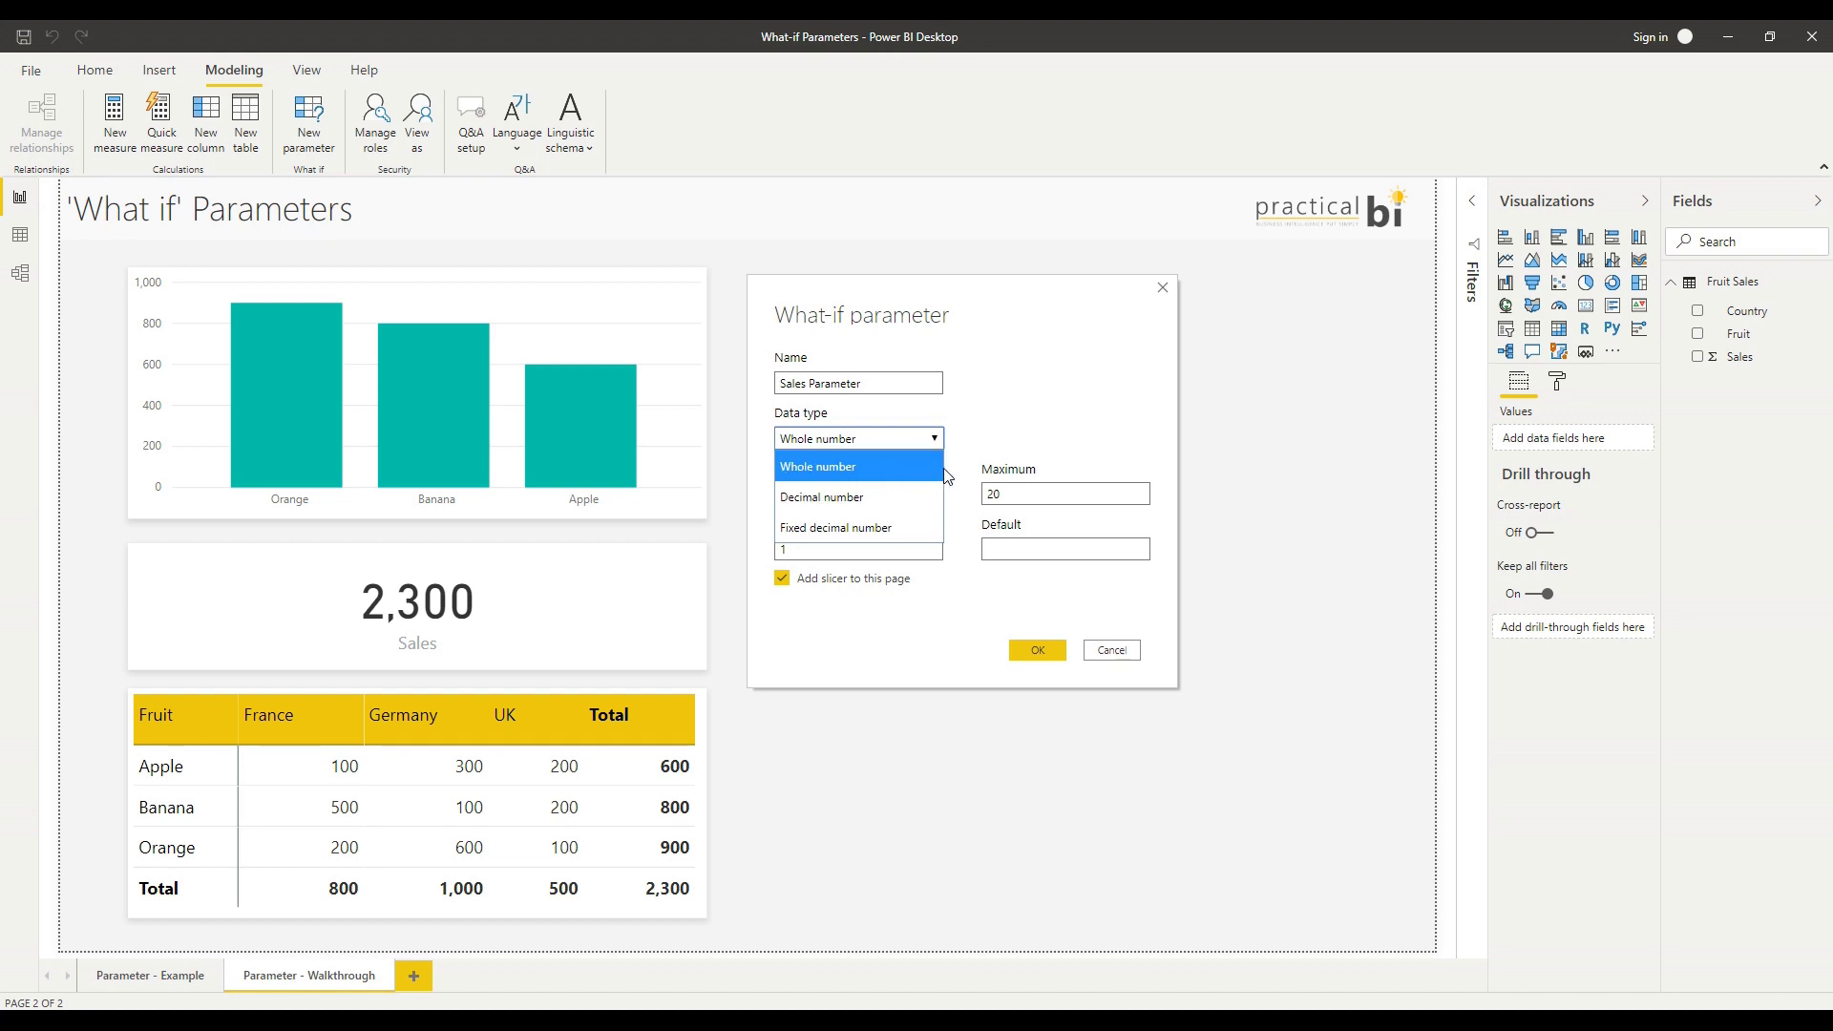
left_click(859, 482)
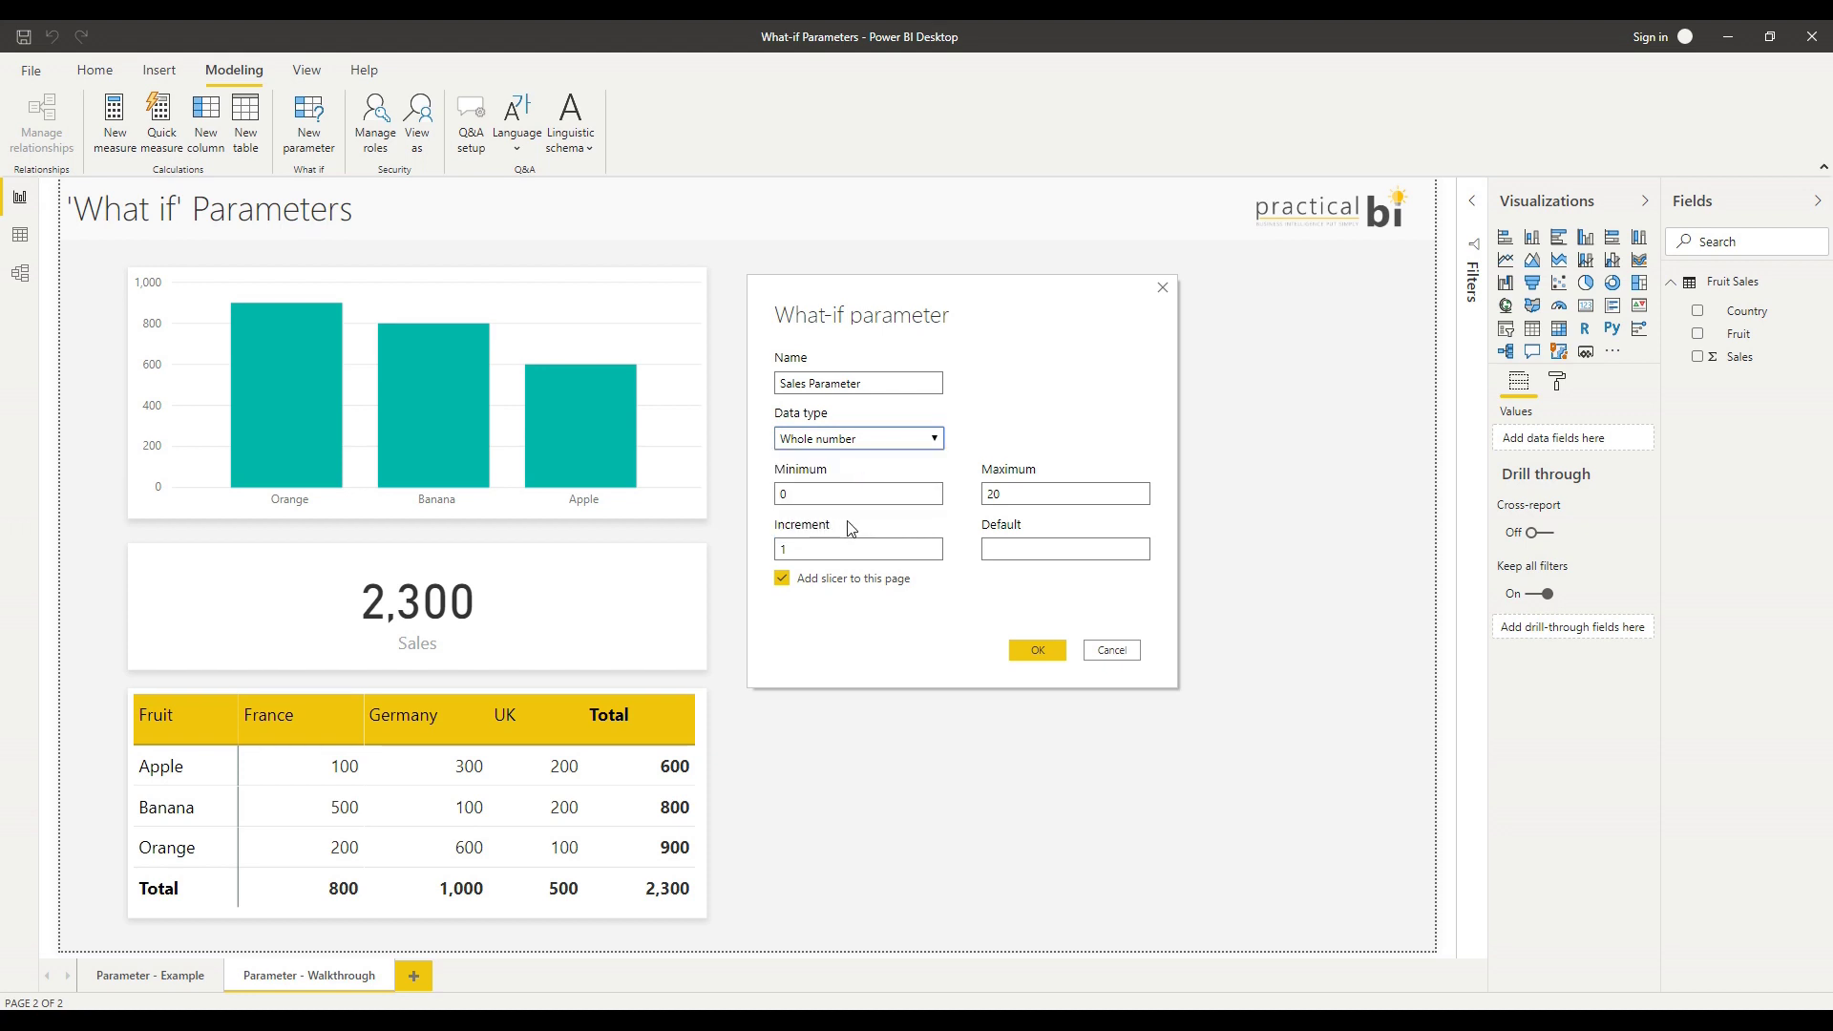
Set the parameter's minimum to -100 and maximum to 100, leaving the default empty.
left_click(864, 495)
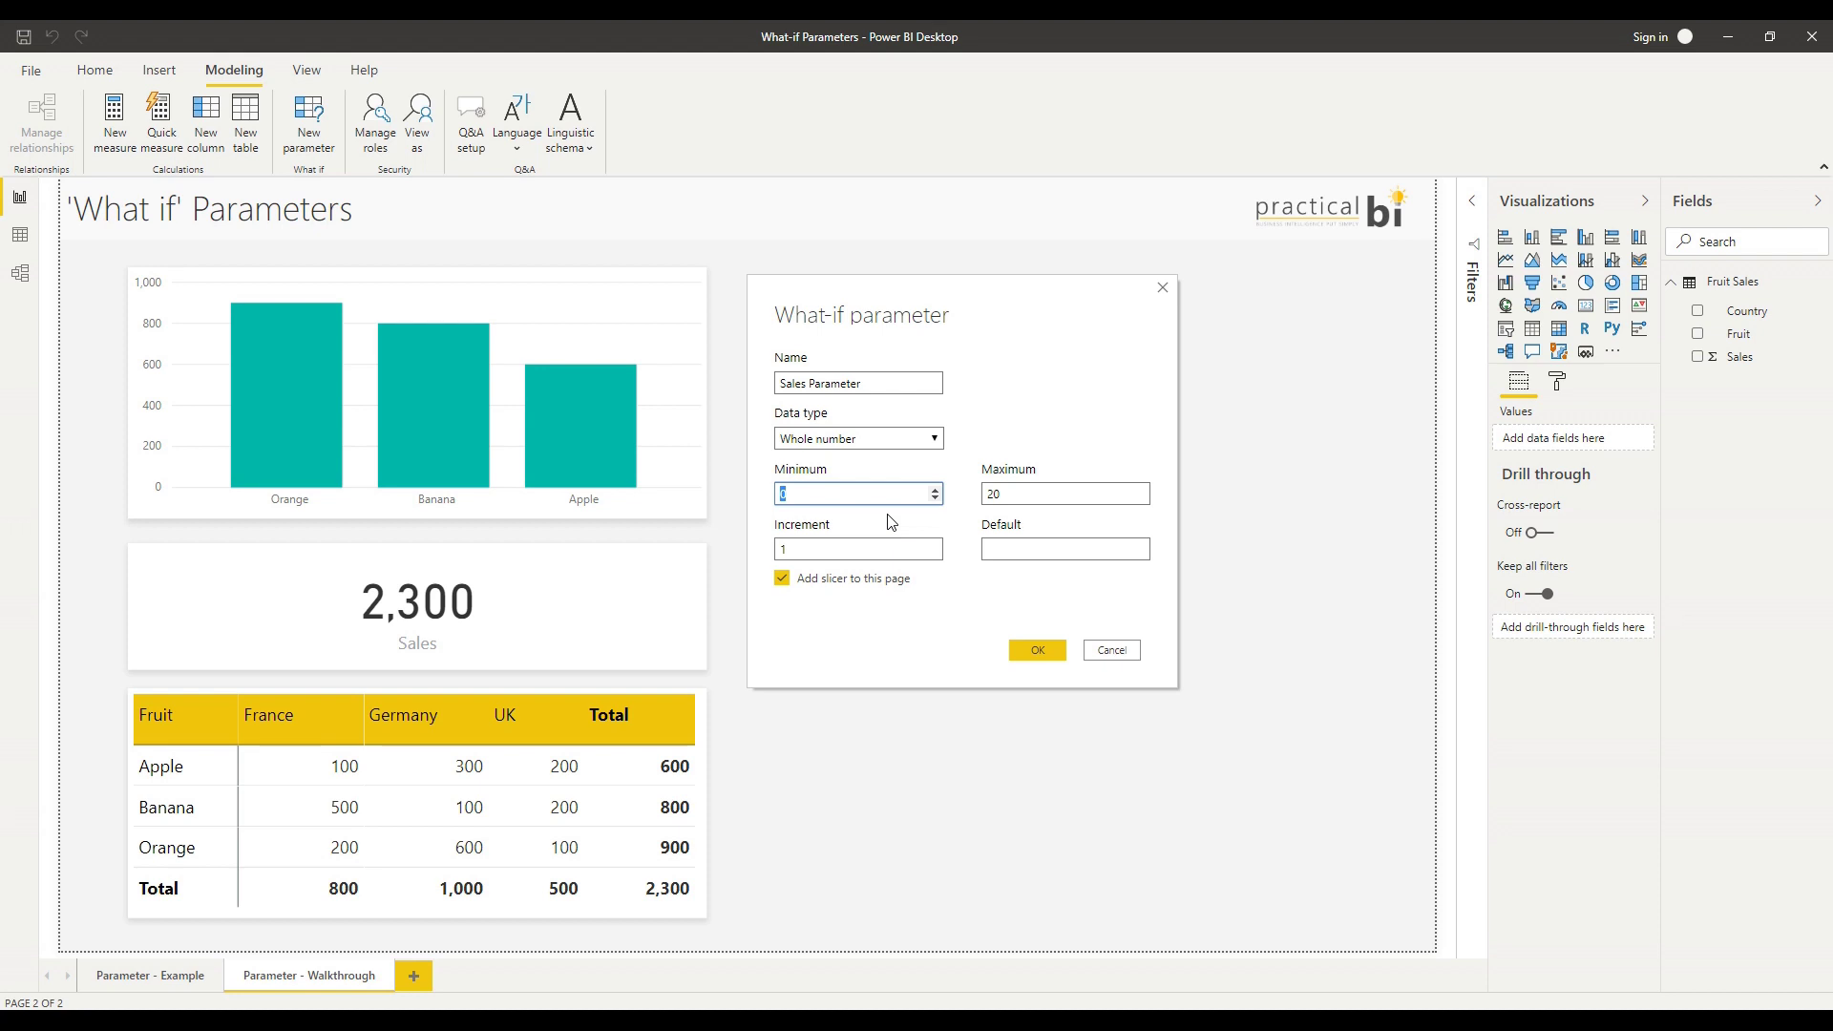
type("-100")
key("Tab")
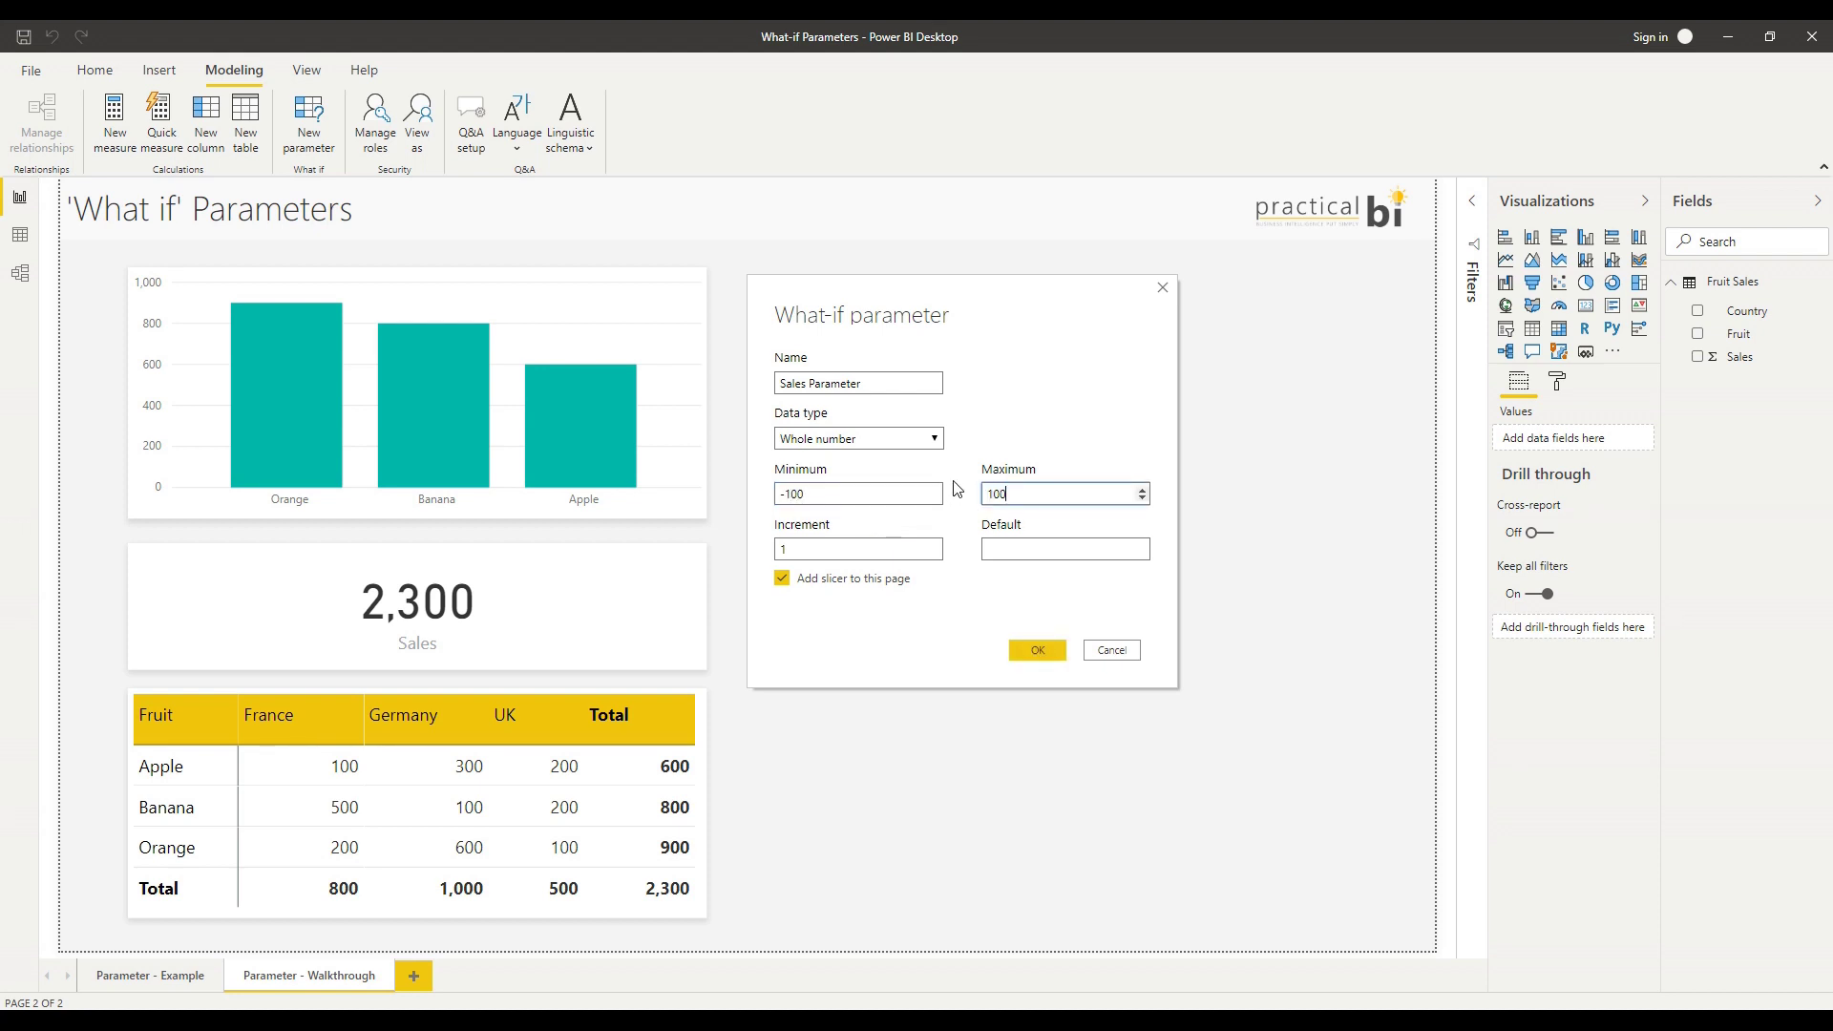
type("100")
key("Tab")
left_click(1016, 551)
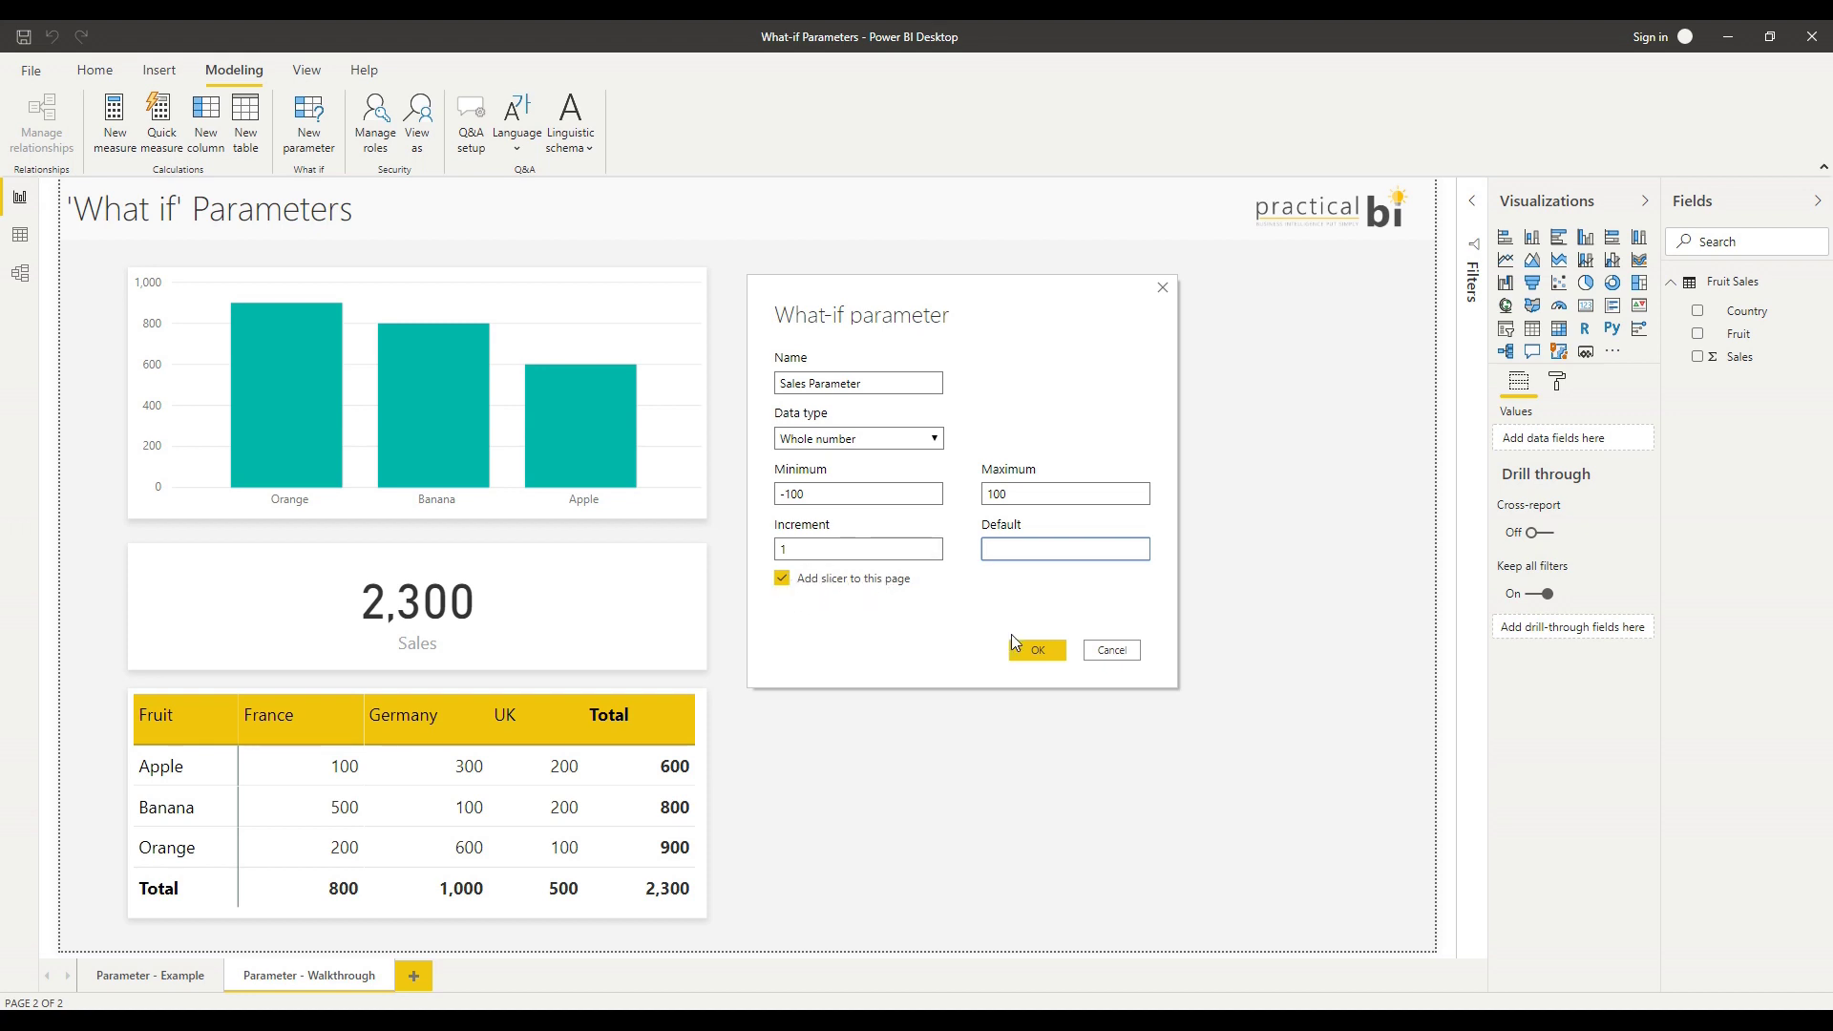
Create the parameter with its slicer on the page, and narrow the slicer on both sides beside the column chart.
left_click(1038, 653)
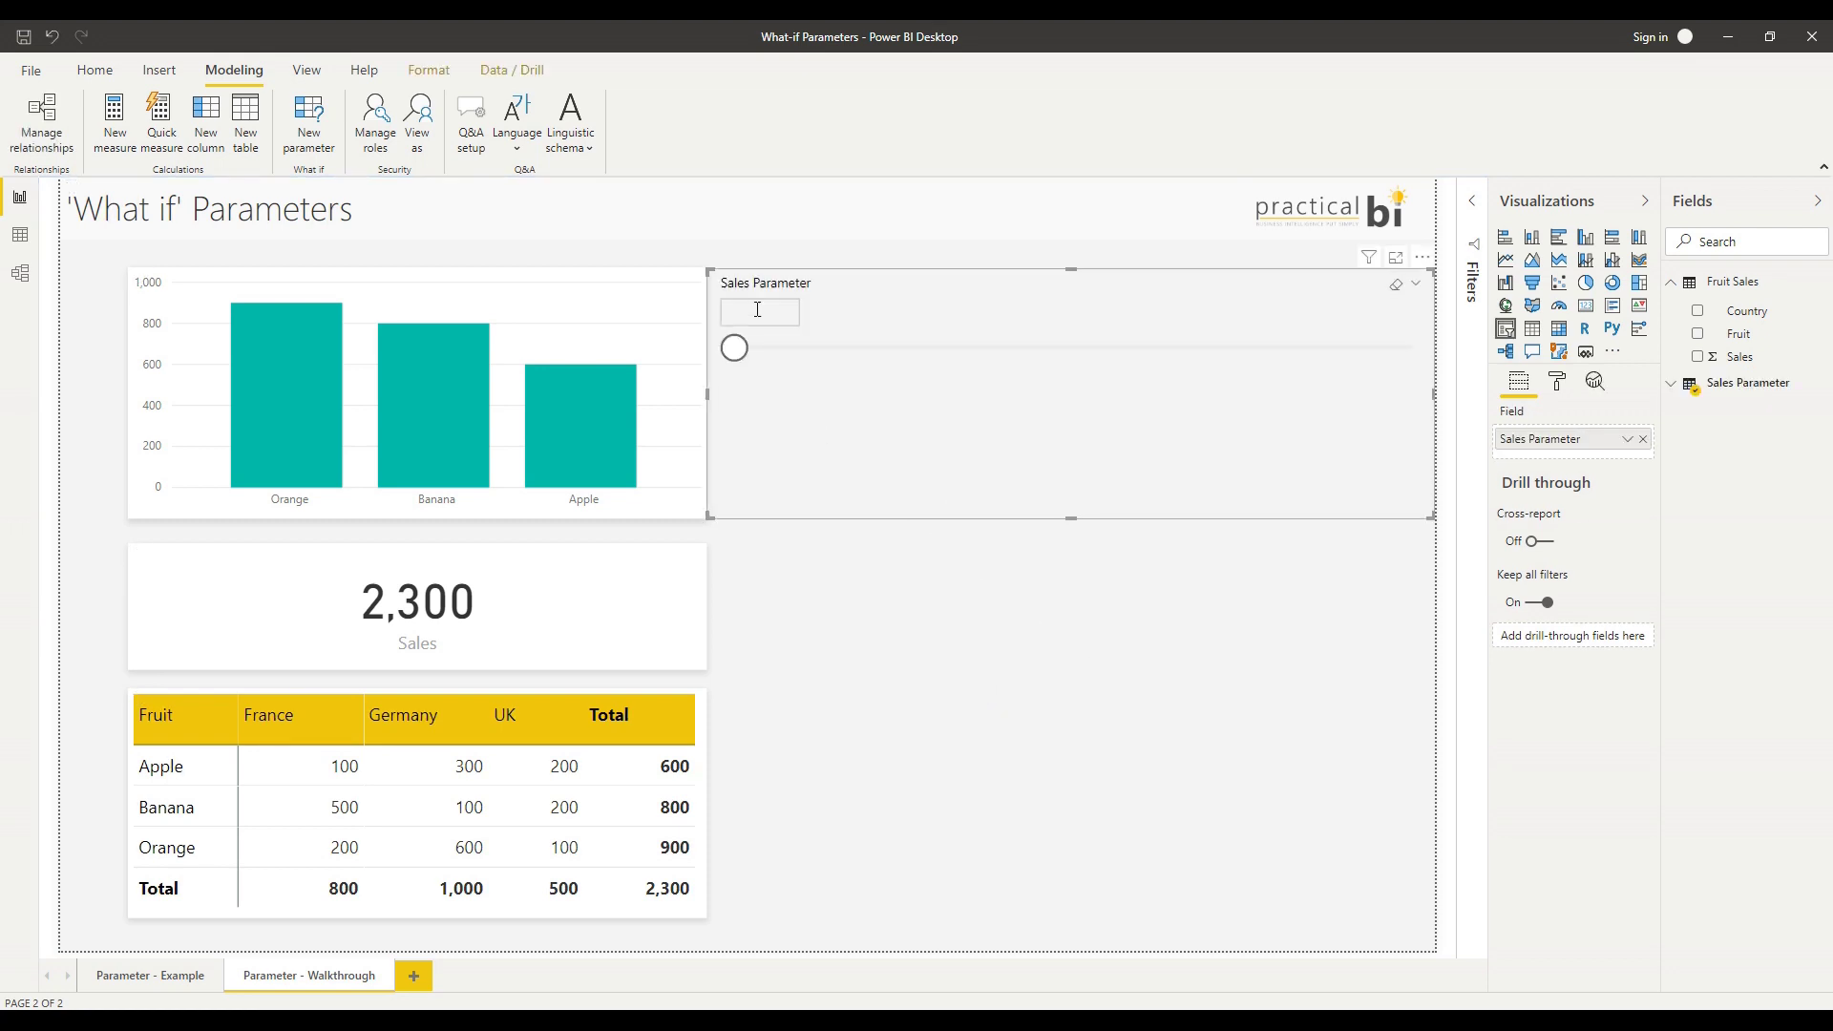
left_click_drag(761, 298, 788, 297)
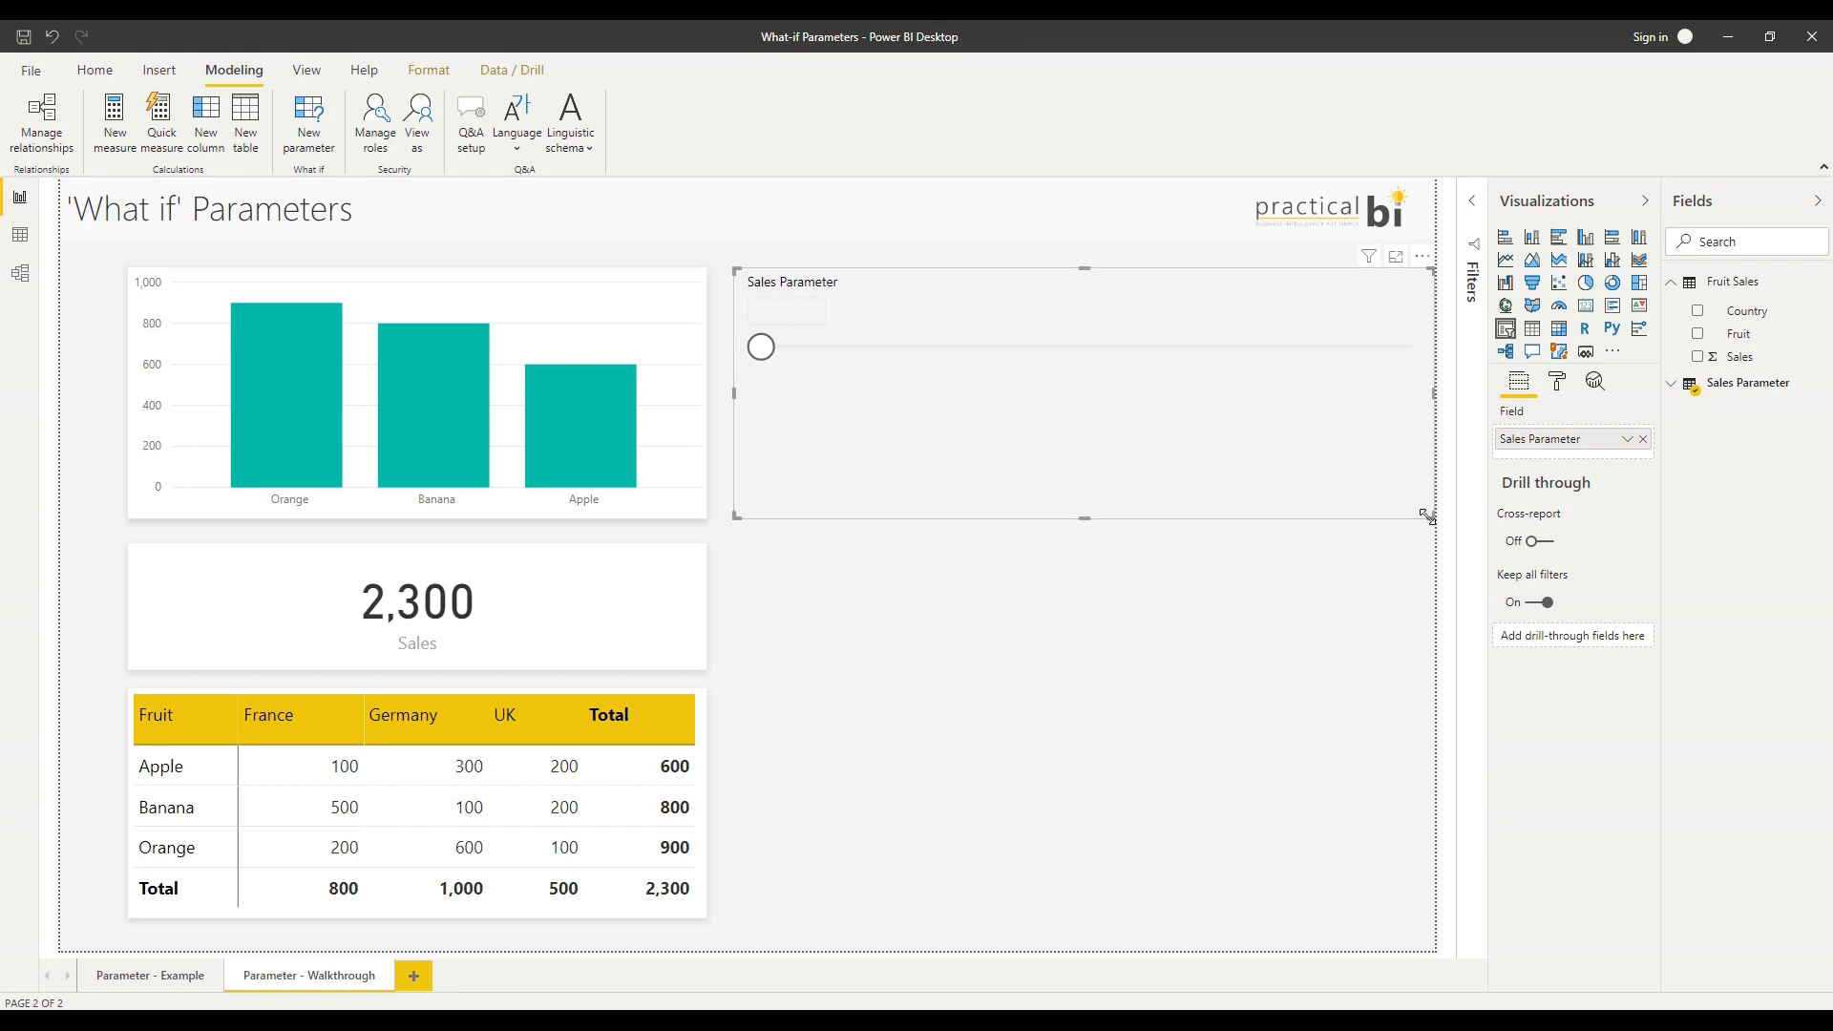
left_click_drag(1432, 520, 1354, 524)
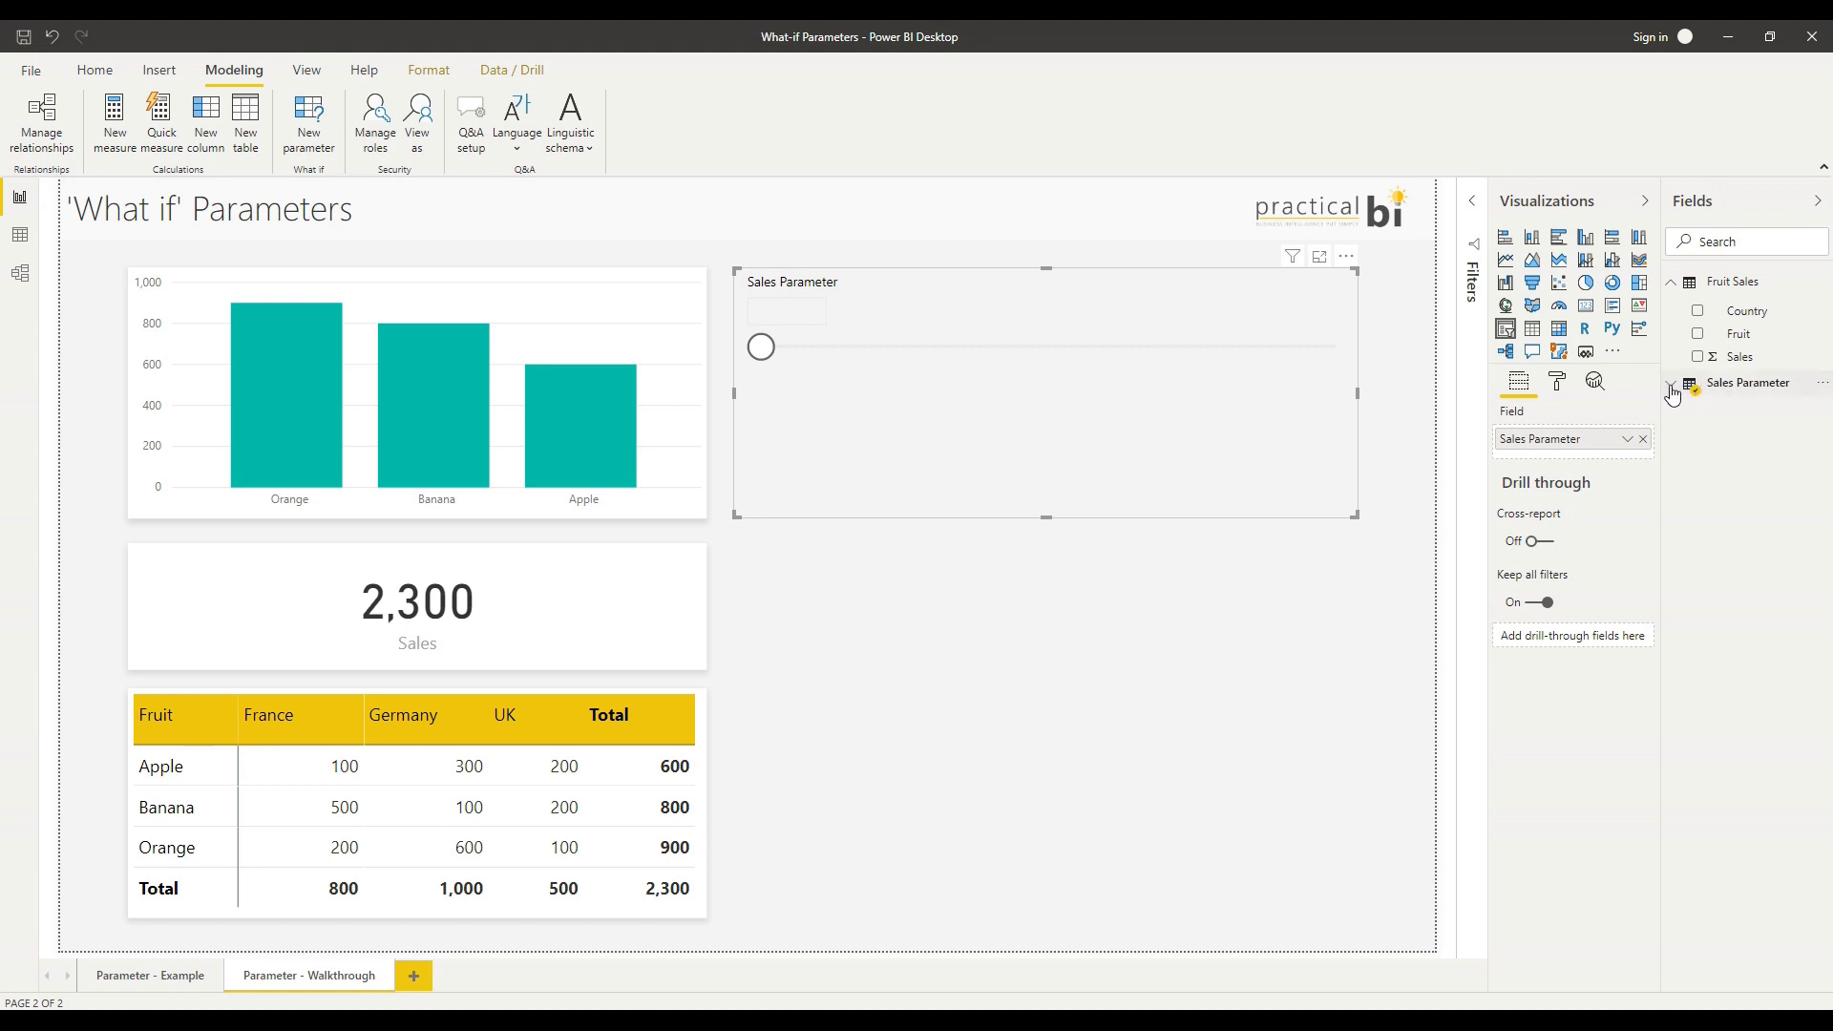
Examine the formulas behind the Sales Parameter column and the Sales Parameter Value measure.
left_click(1673, 392)
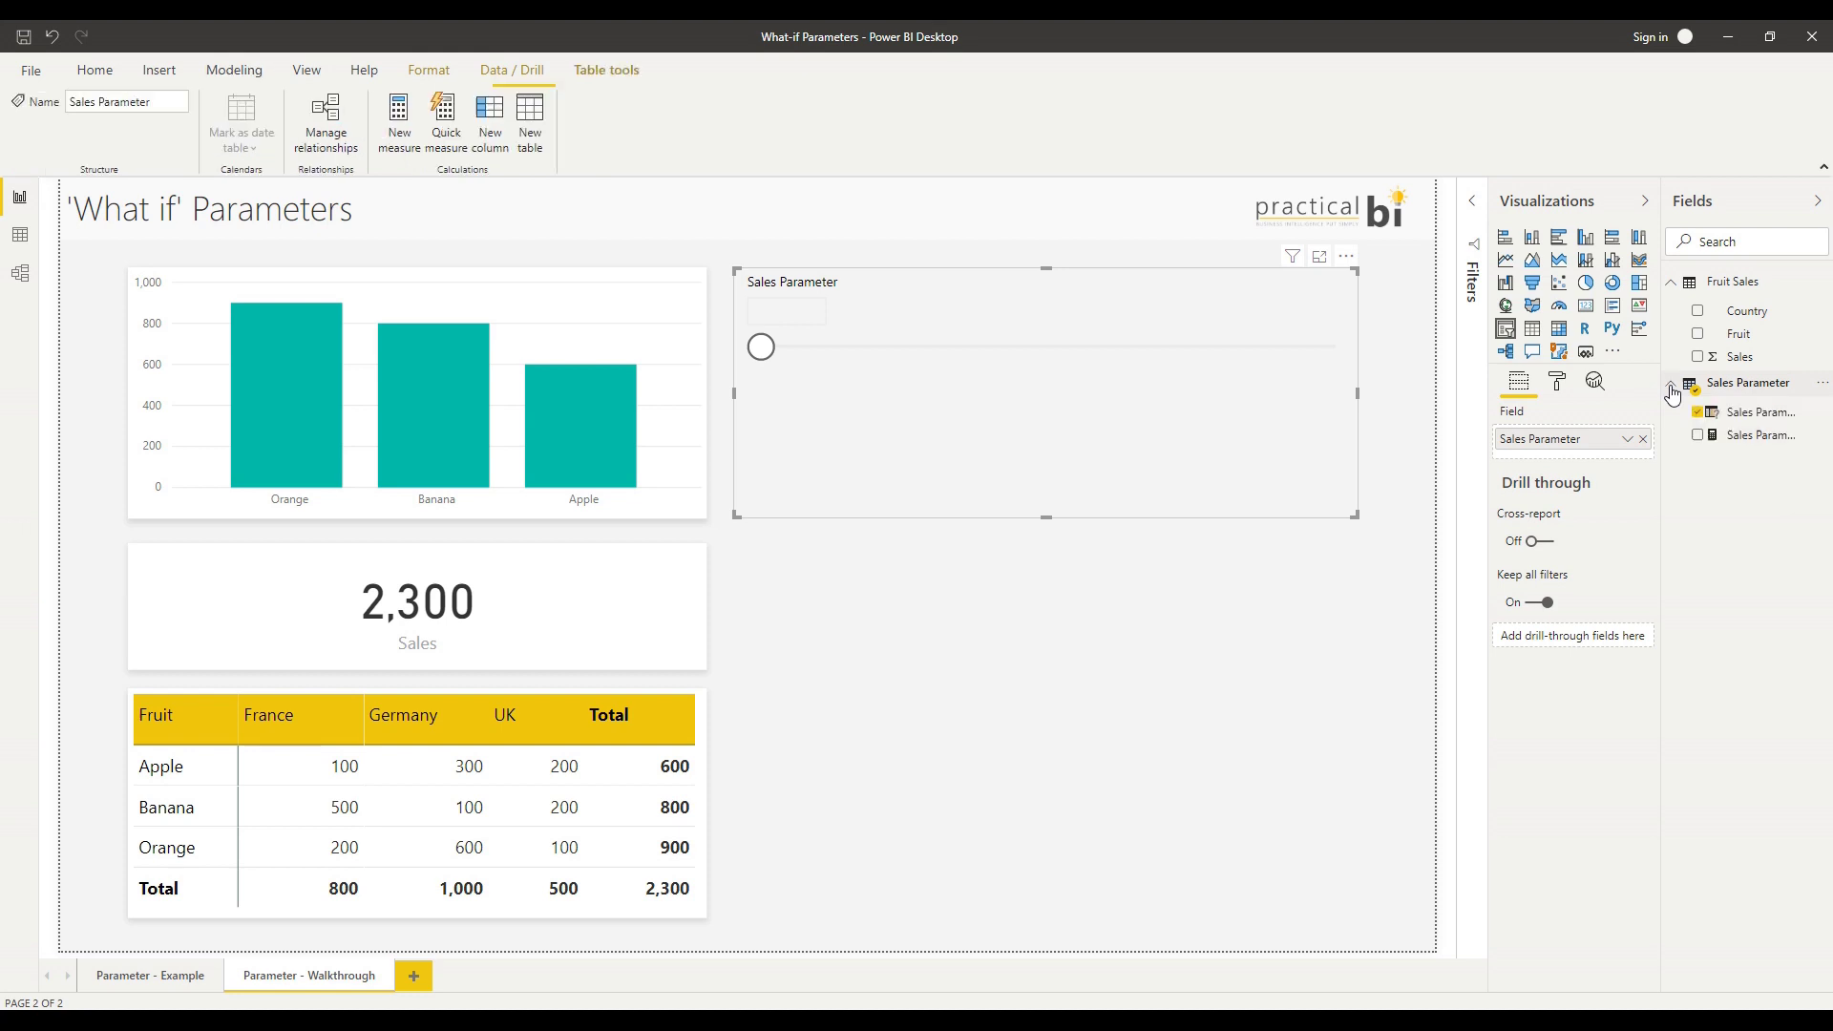
left_click(1758, 414)
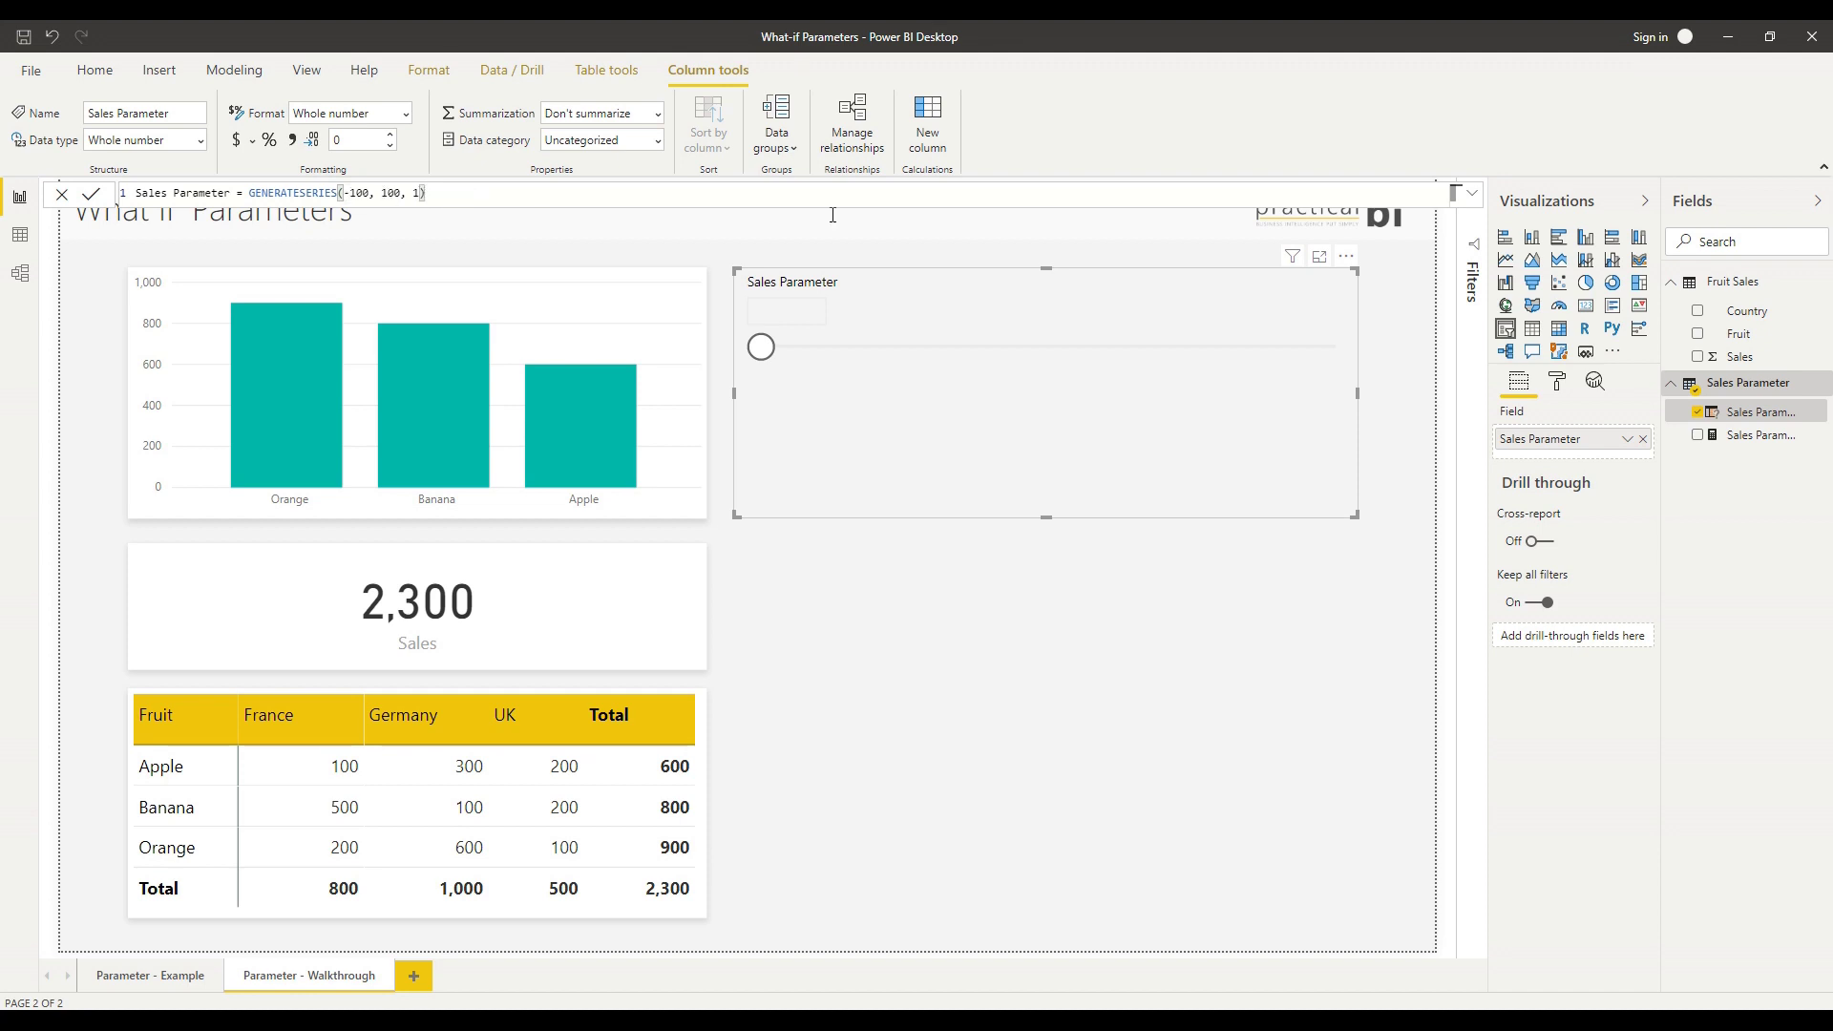
left_click(1752, 437)
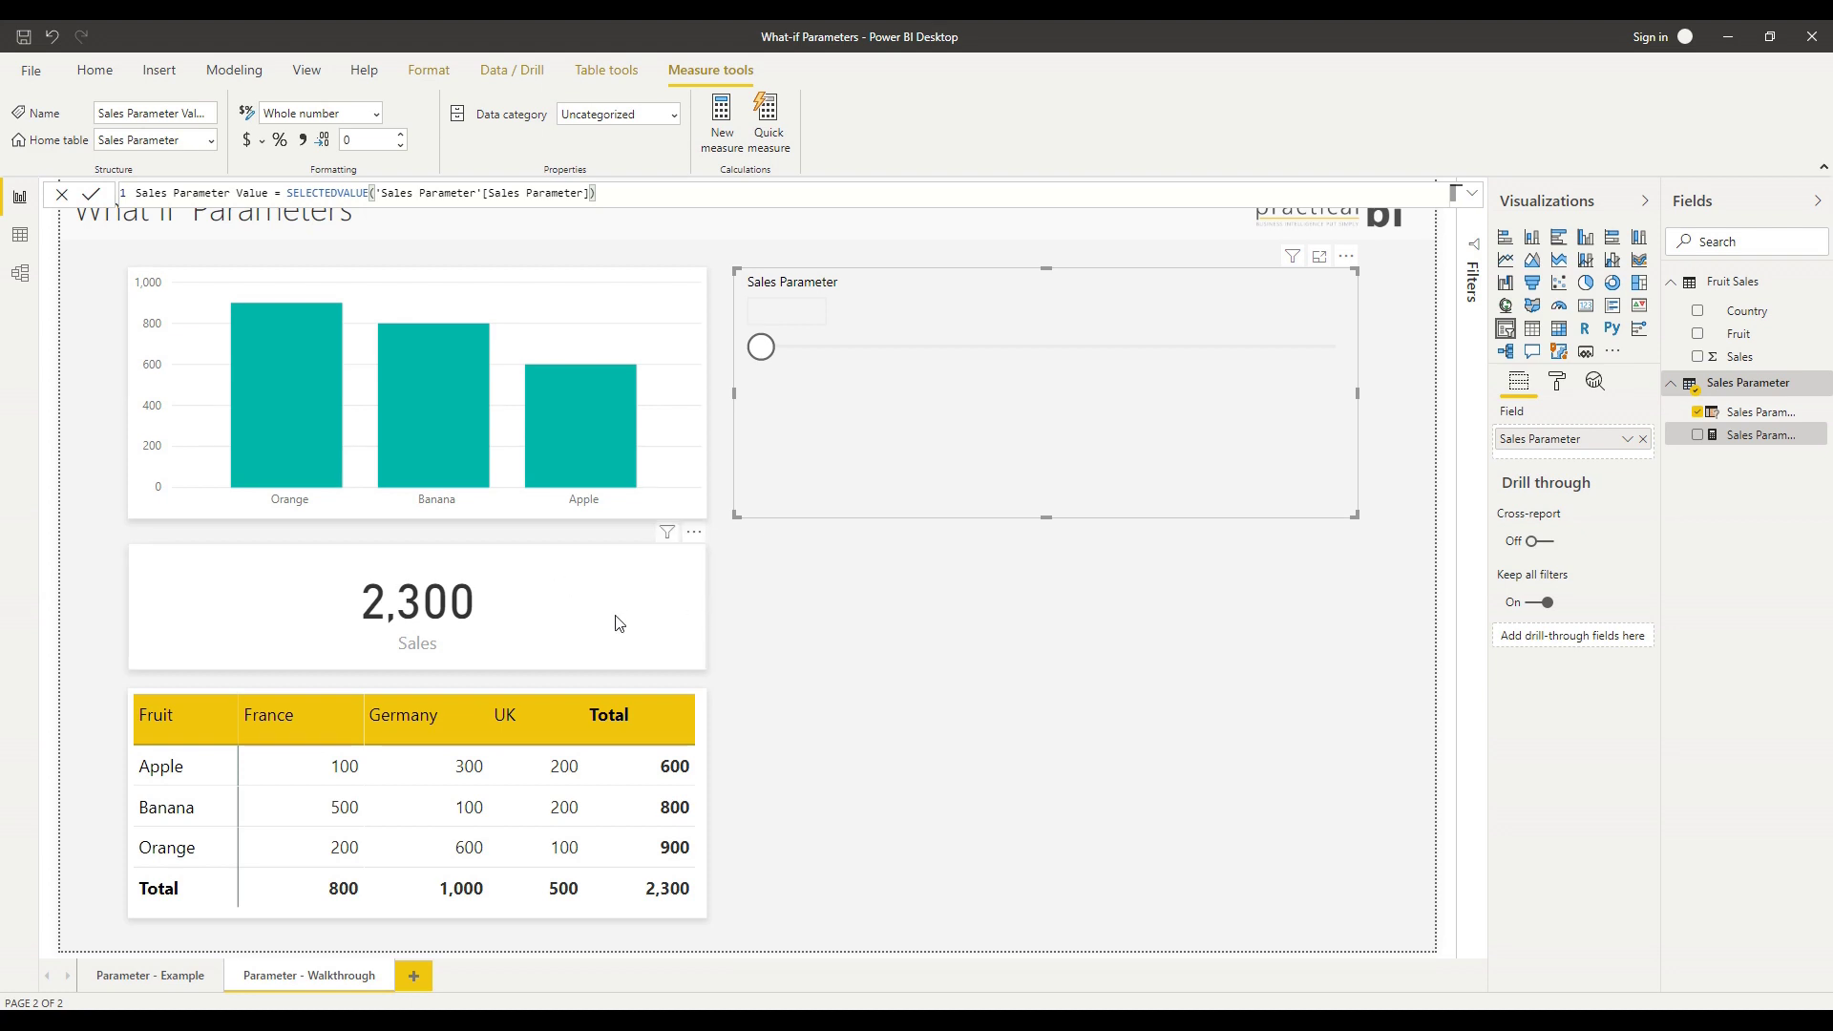
Duplicate the Sales card and the fruit-by-country table, and place the copies beside the originals under the slicer.
left_click(639, 638)
left_click(706, 713, "ctrl")
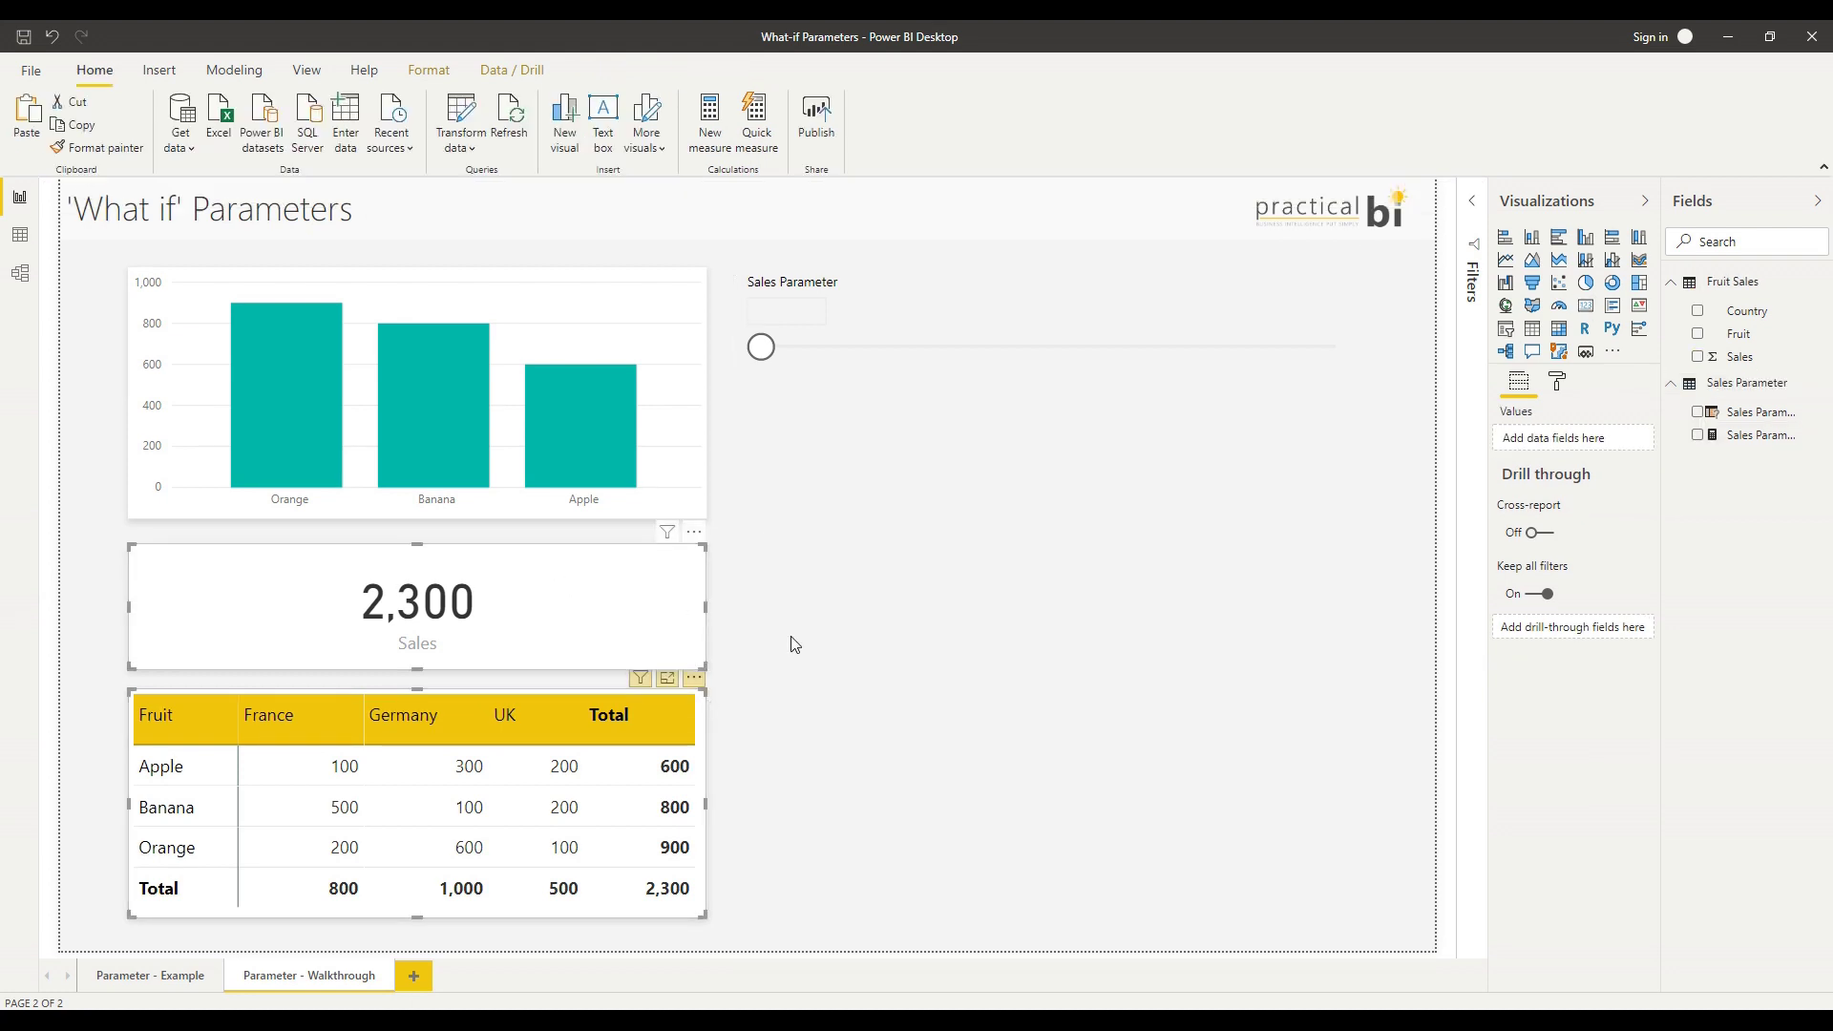
left_click_drag(521, 559, 532, 569)
left_click_drag(701, 557, 1164, 556)
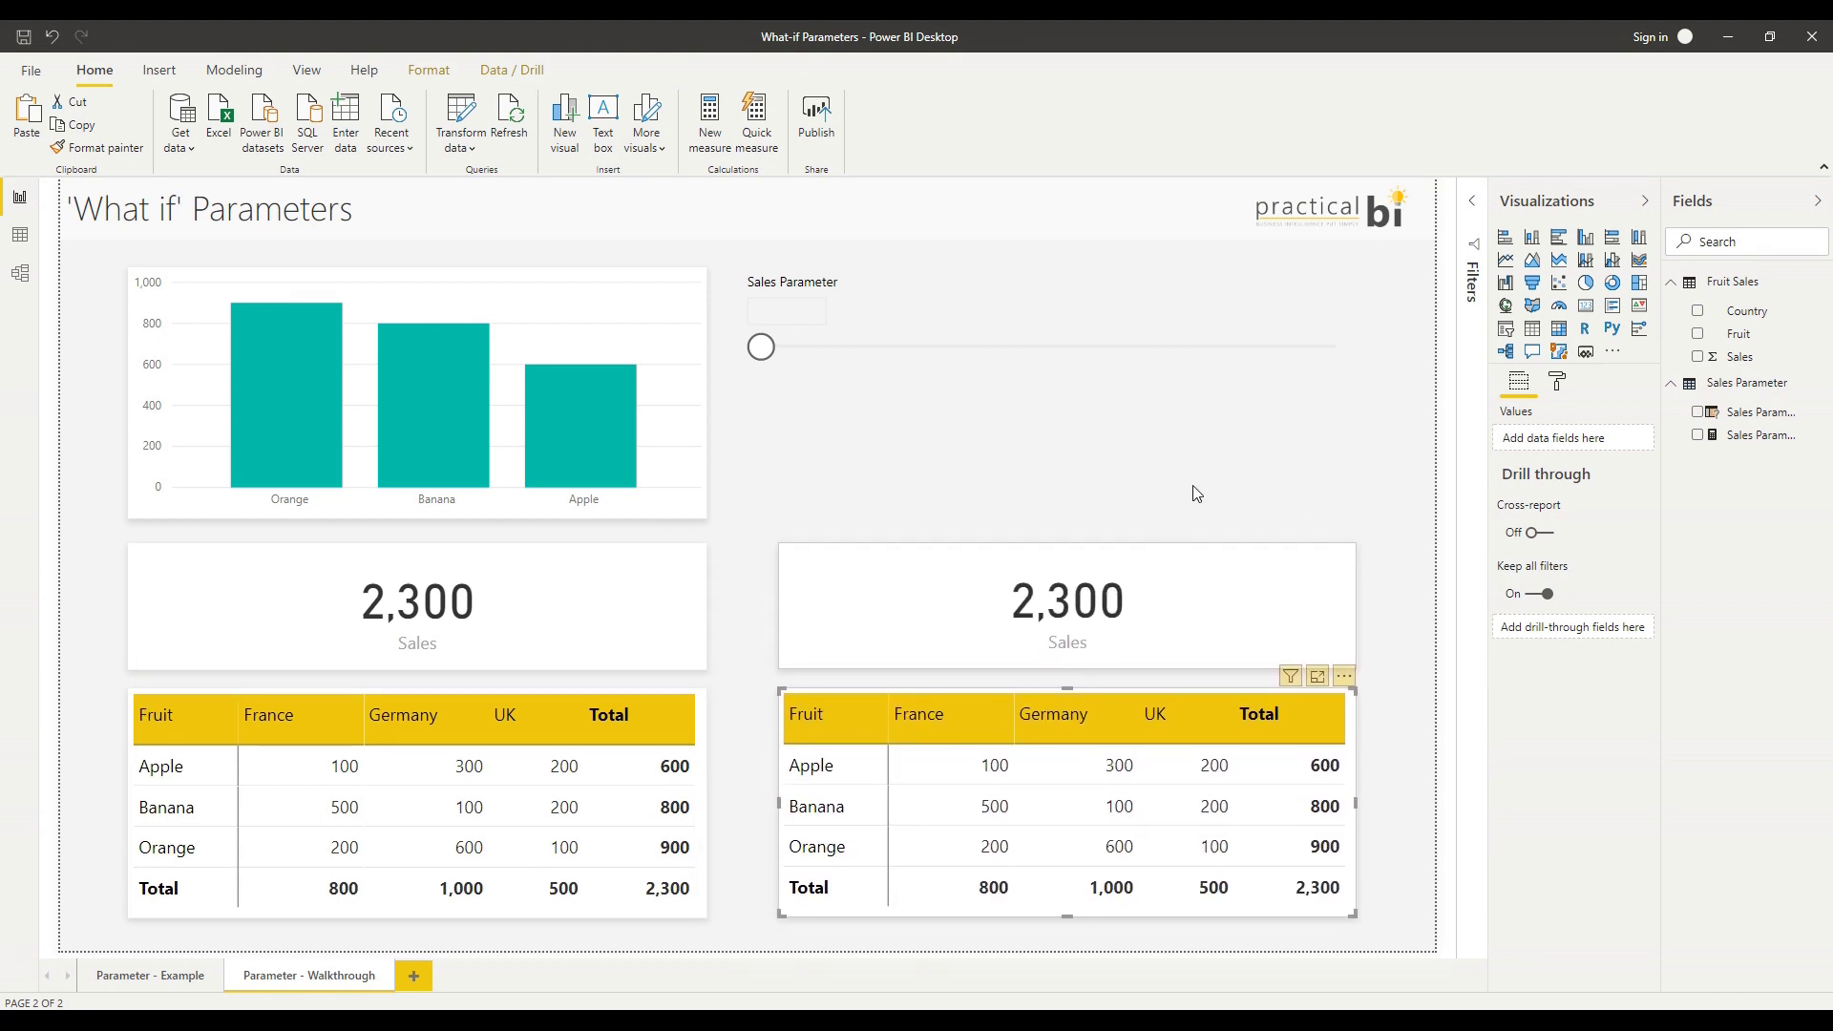
left_click(1346, 520)
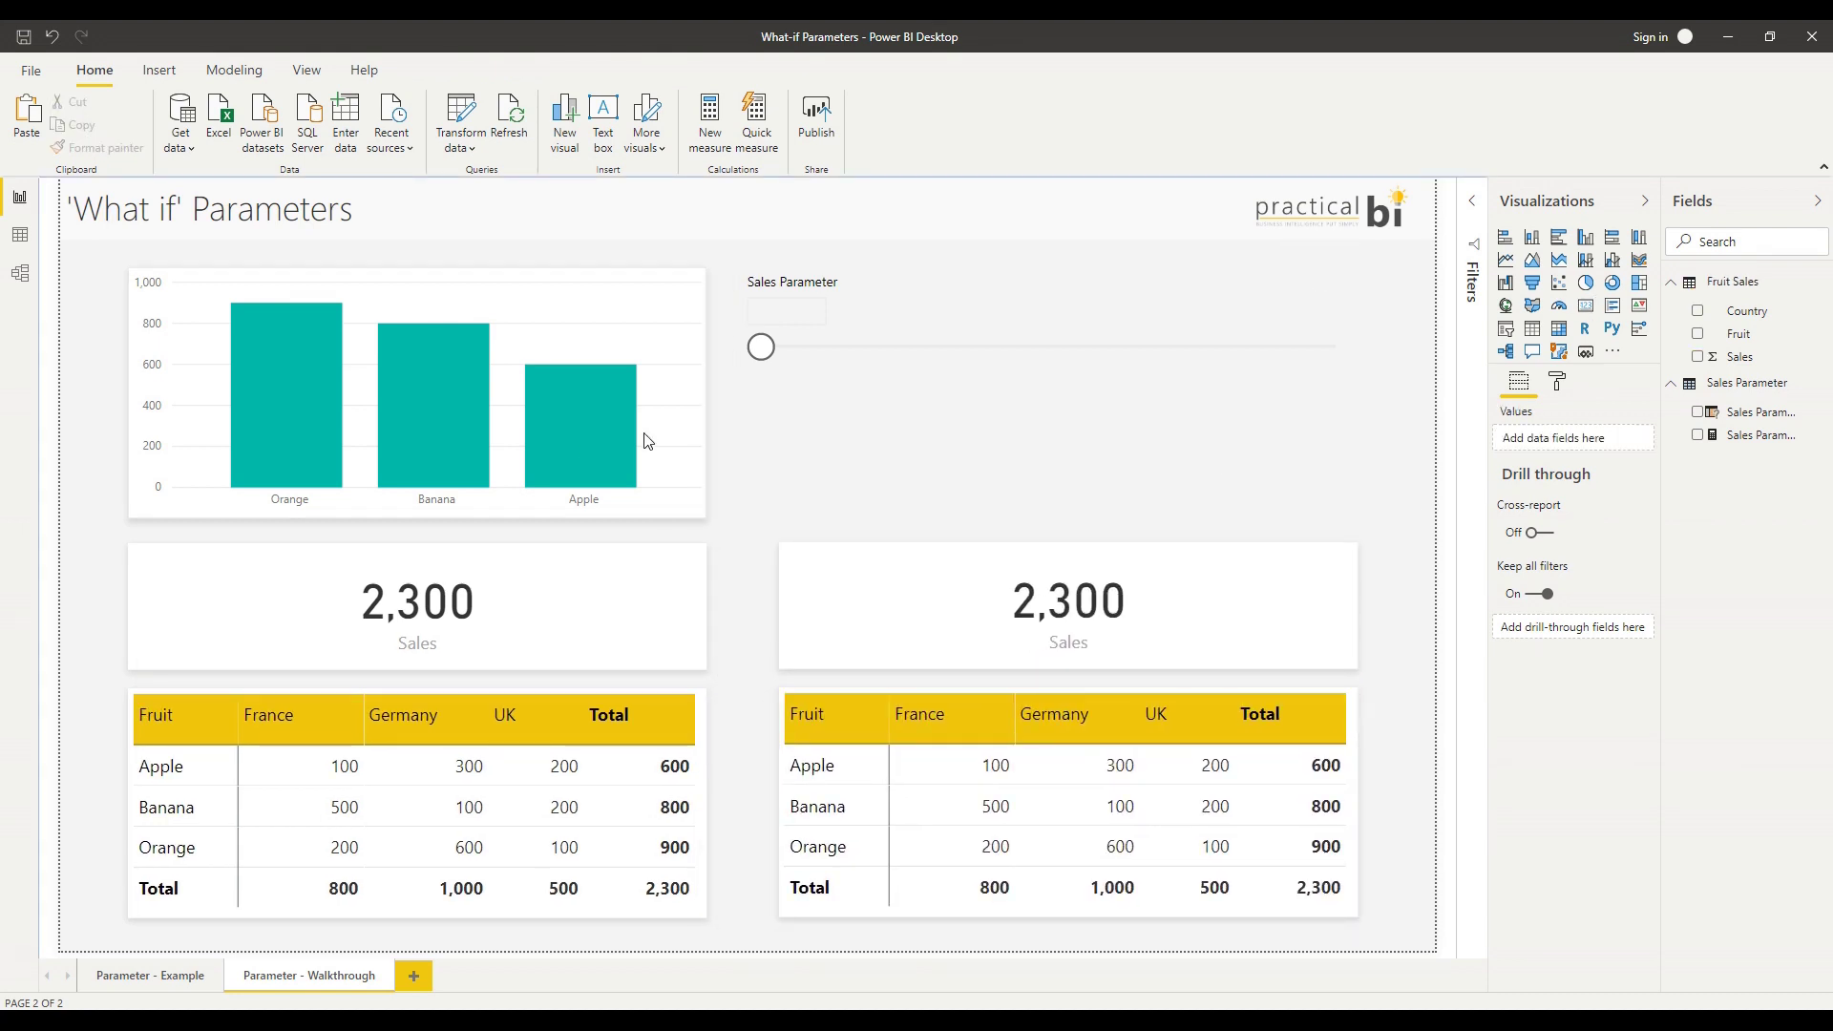
Copy an existing visual's formatting onto the Sales Parameter slicer, and narrow the slicer to align with the card below it.
left_click(799, 573)
left_click(105, 147)
left_click(908, 426)
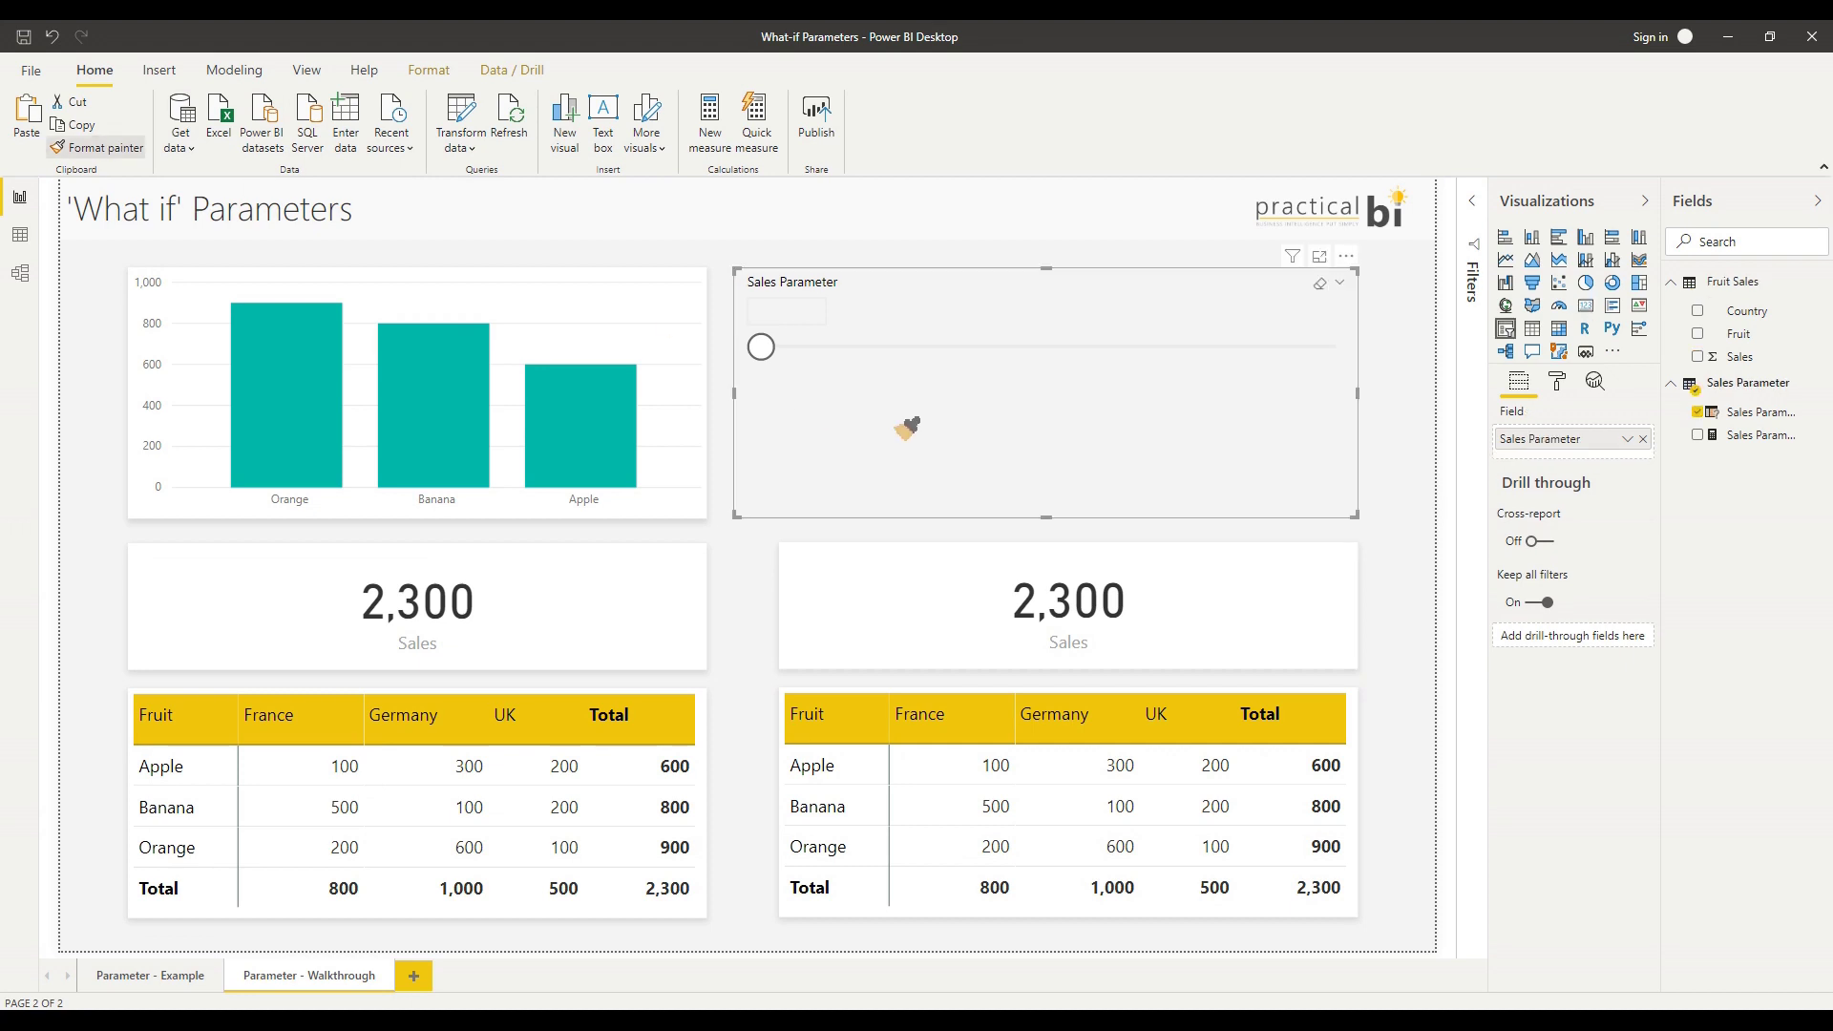
left_click_drag(750, 521, 778, 518)
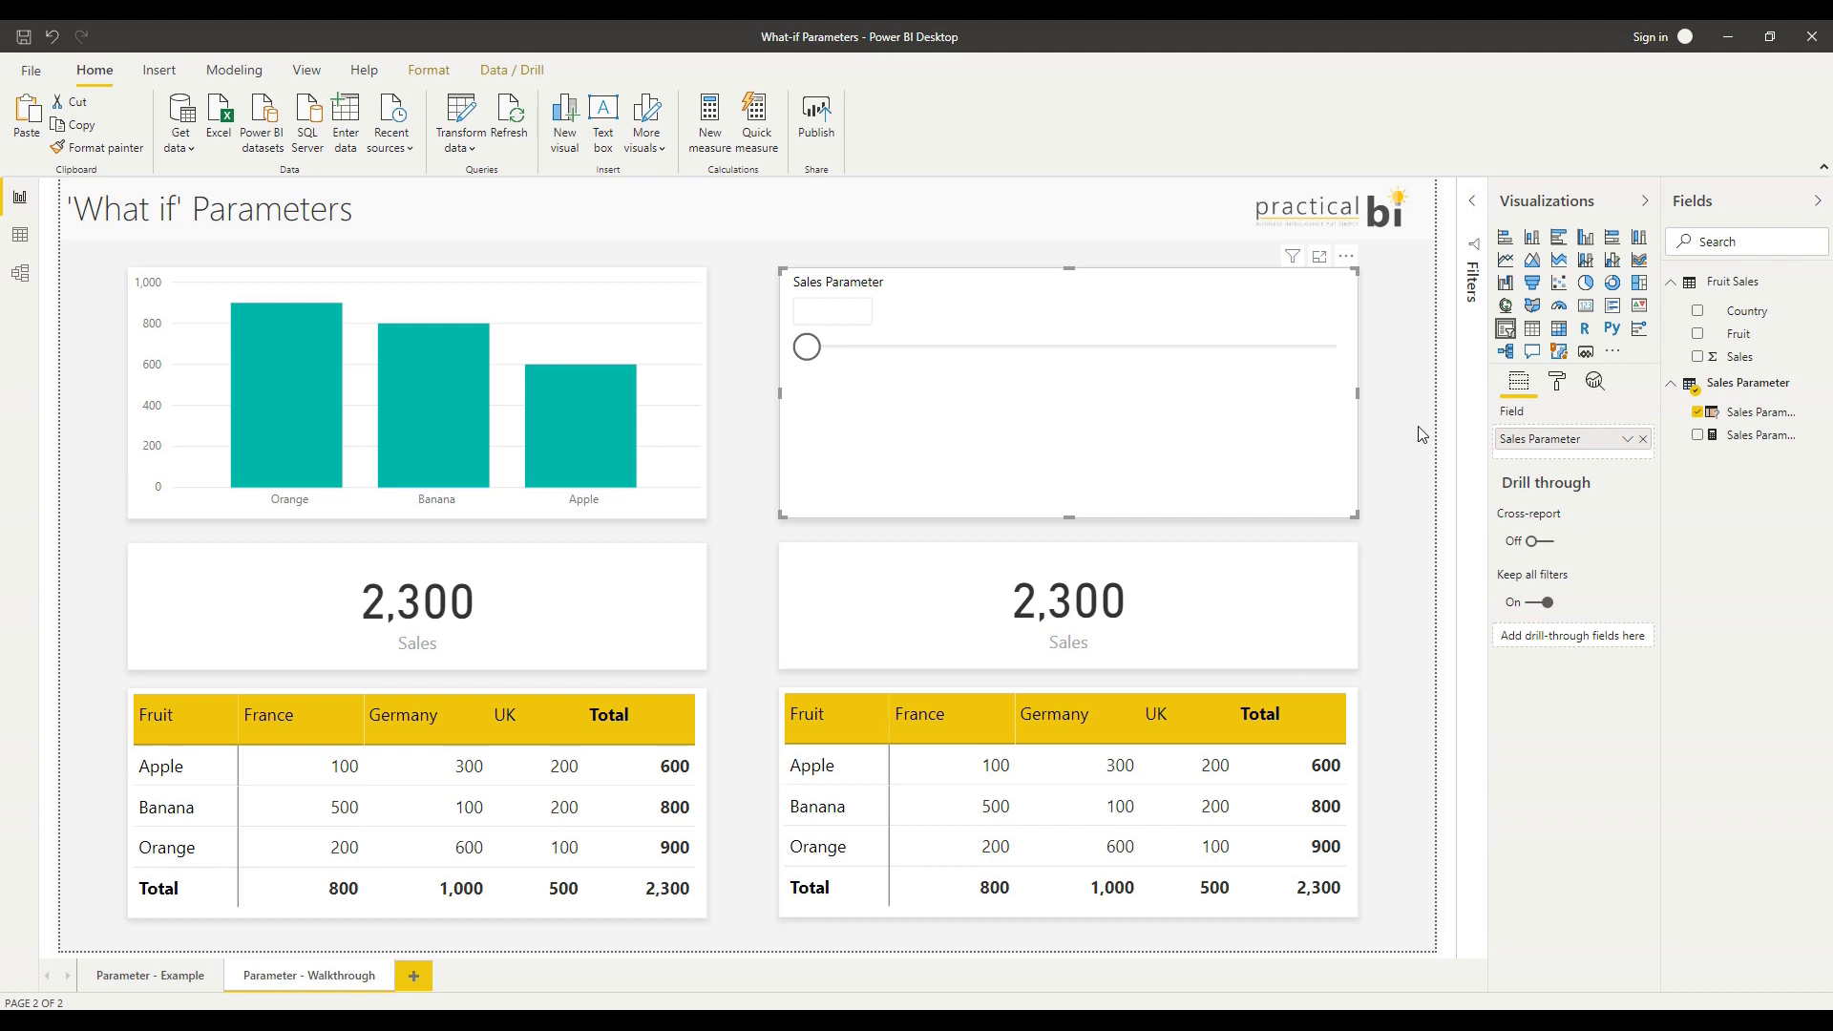
left_click(1398, 561)
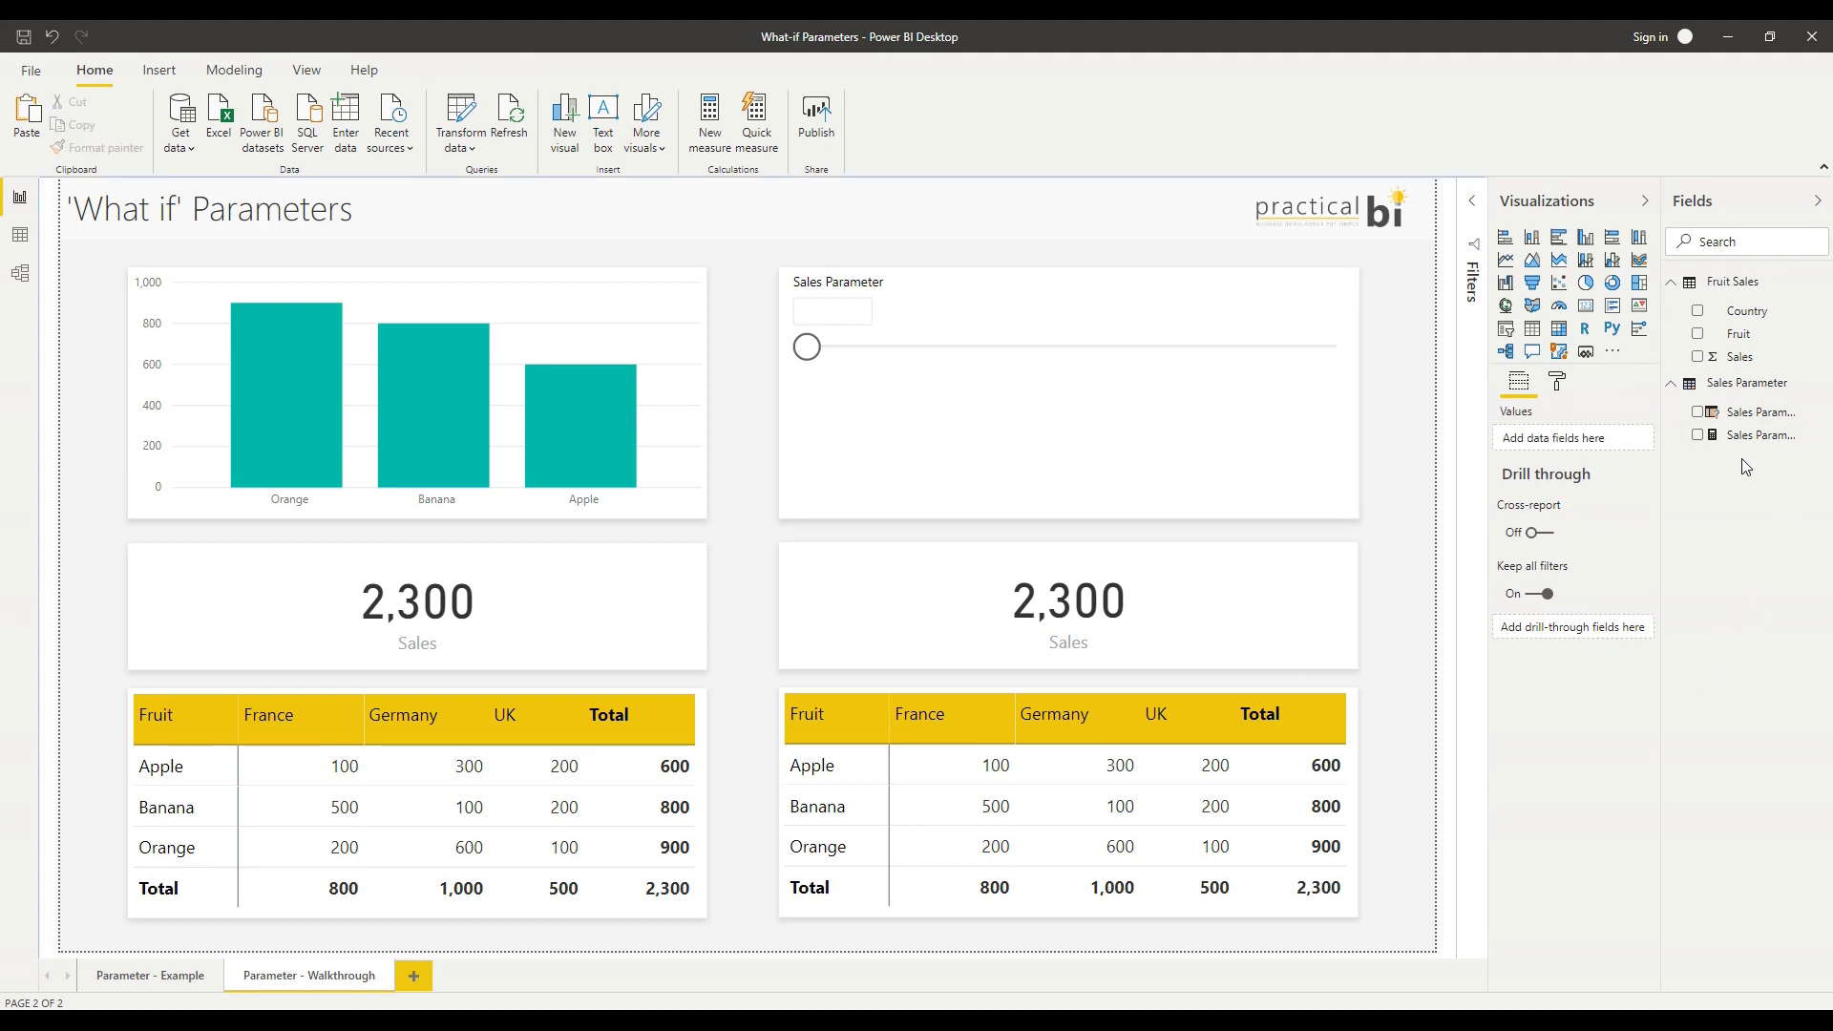
Add a measure to the Fruit Sales table, beginning its formula with New Sales = SUM('Fruit Sales'[Sales]).
left_click(1740, 358)
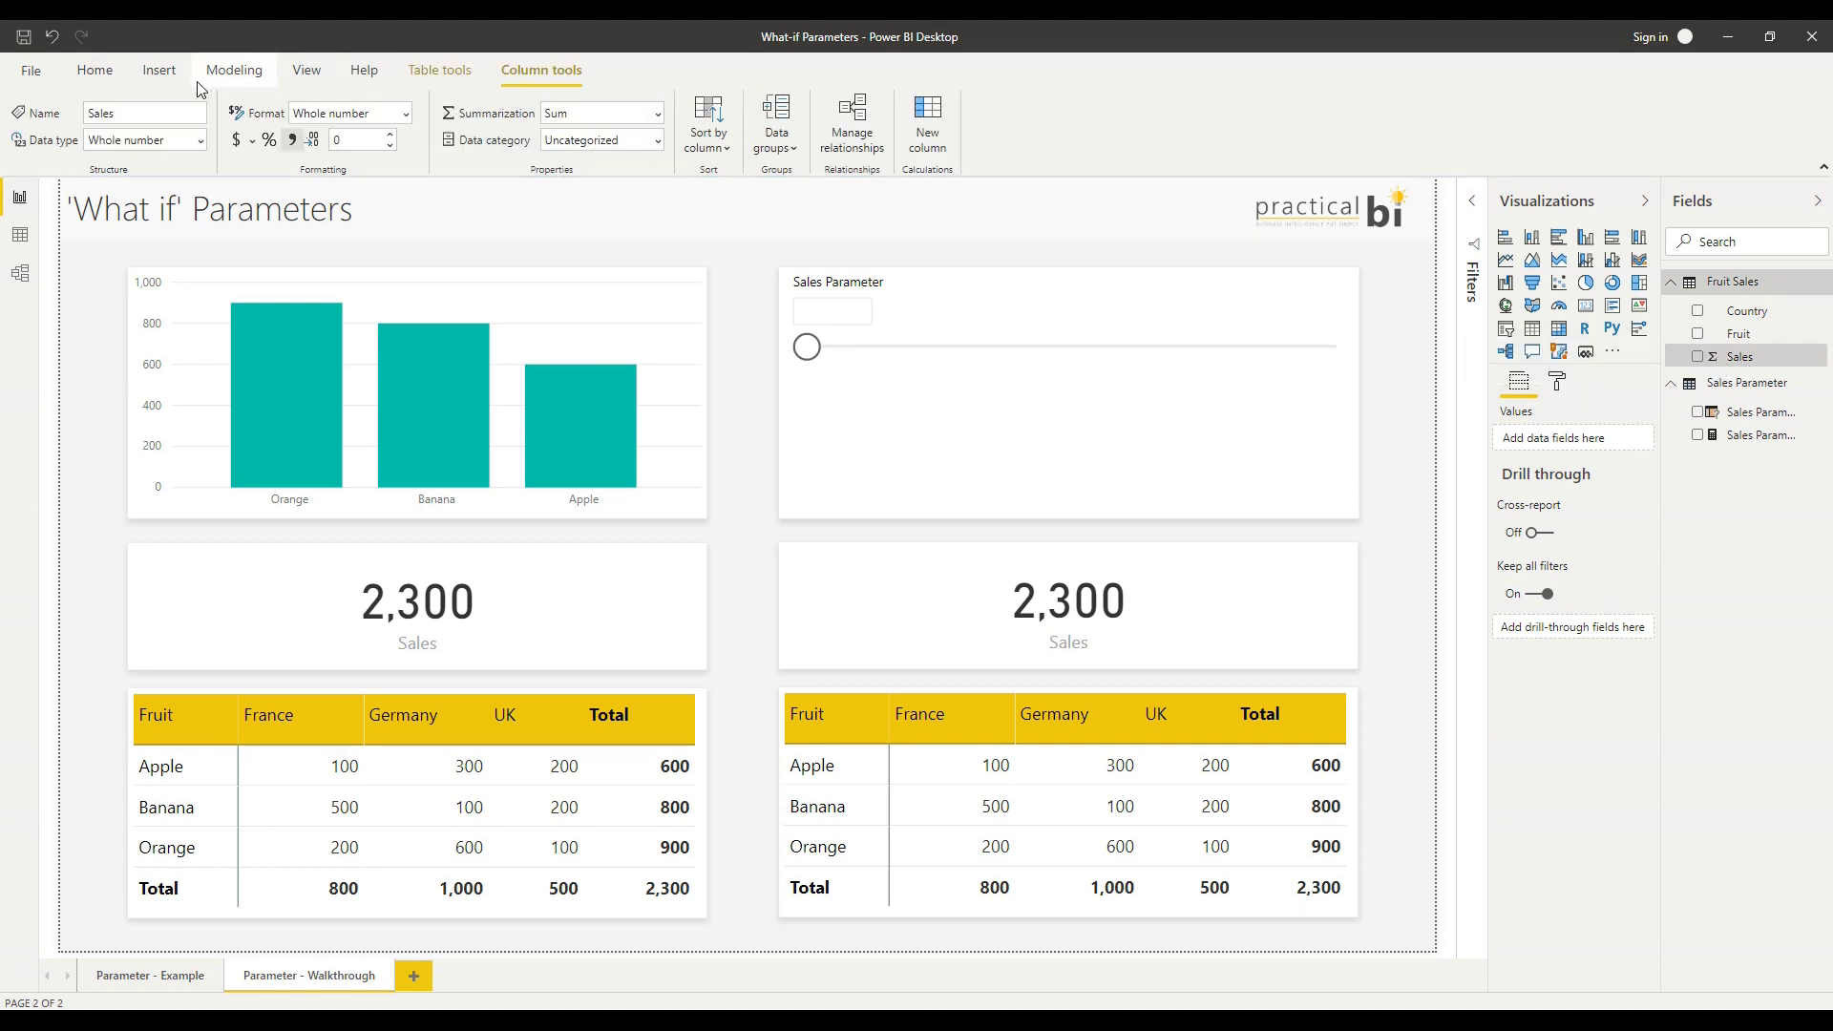
left_click(234, 72)
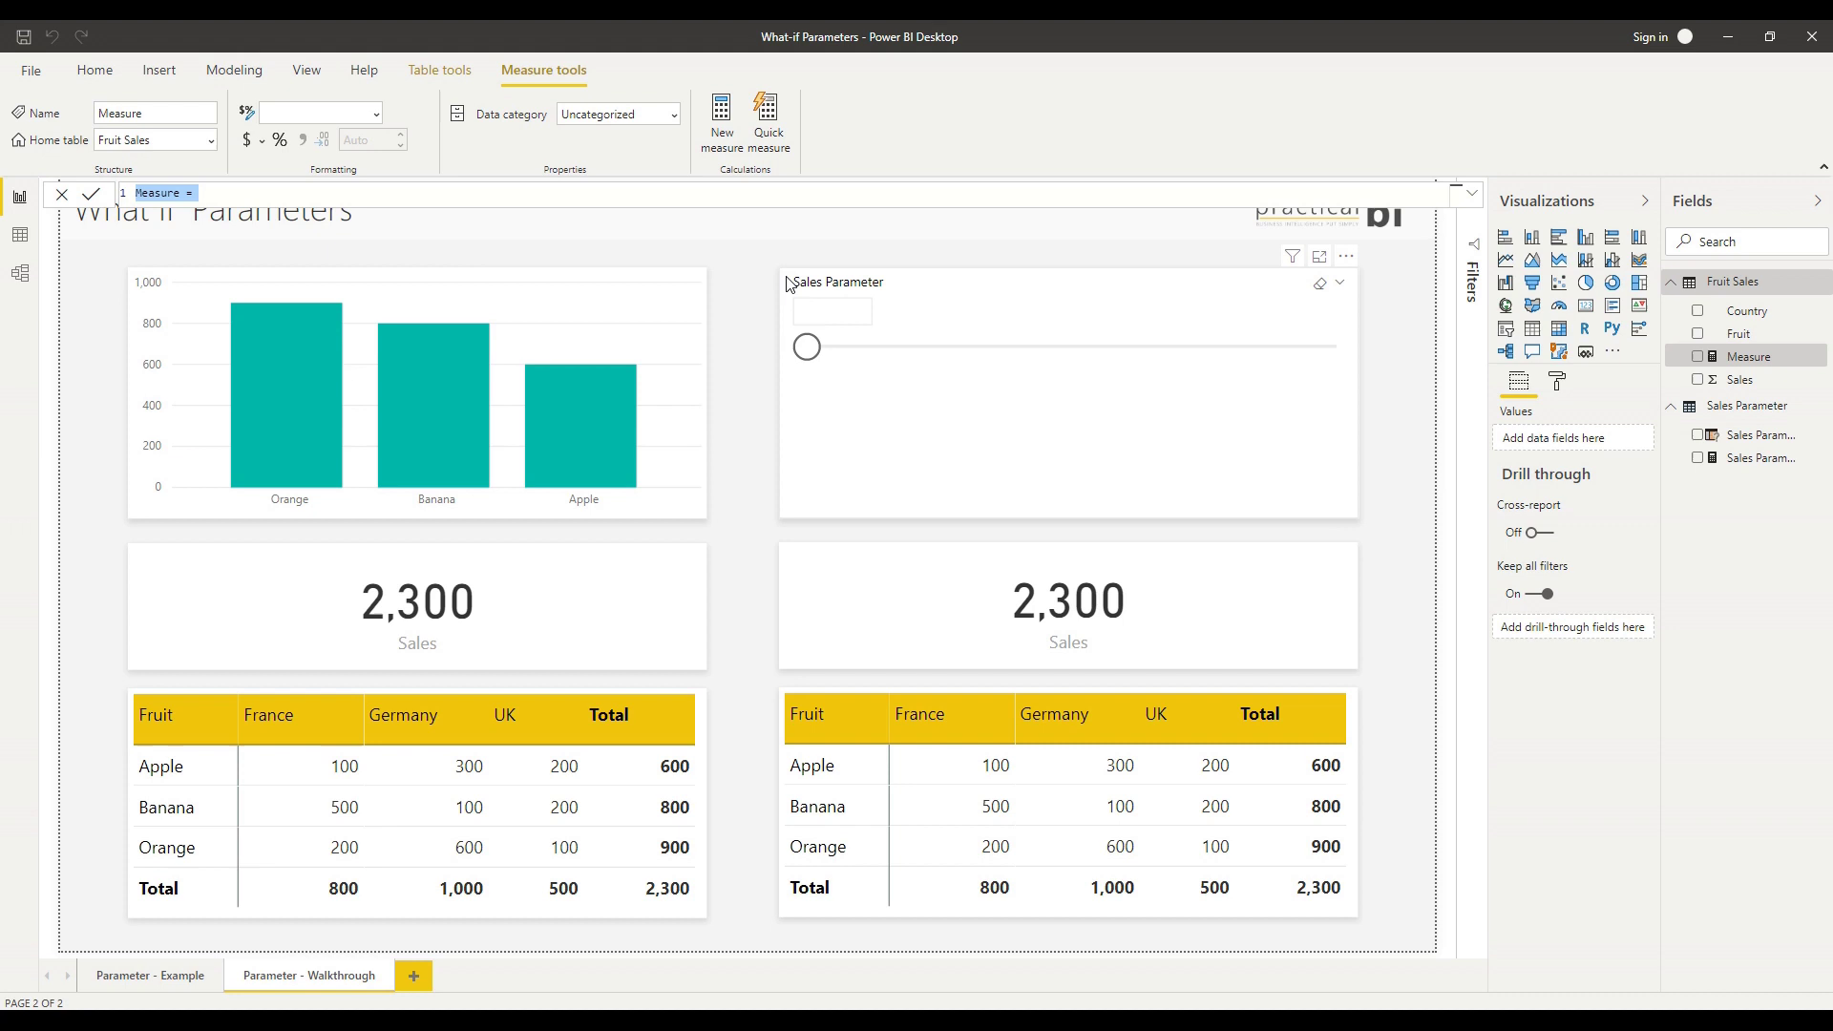
type("New Sales = SUM(")
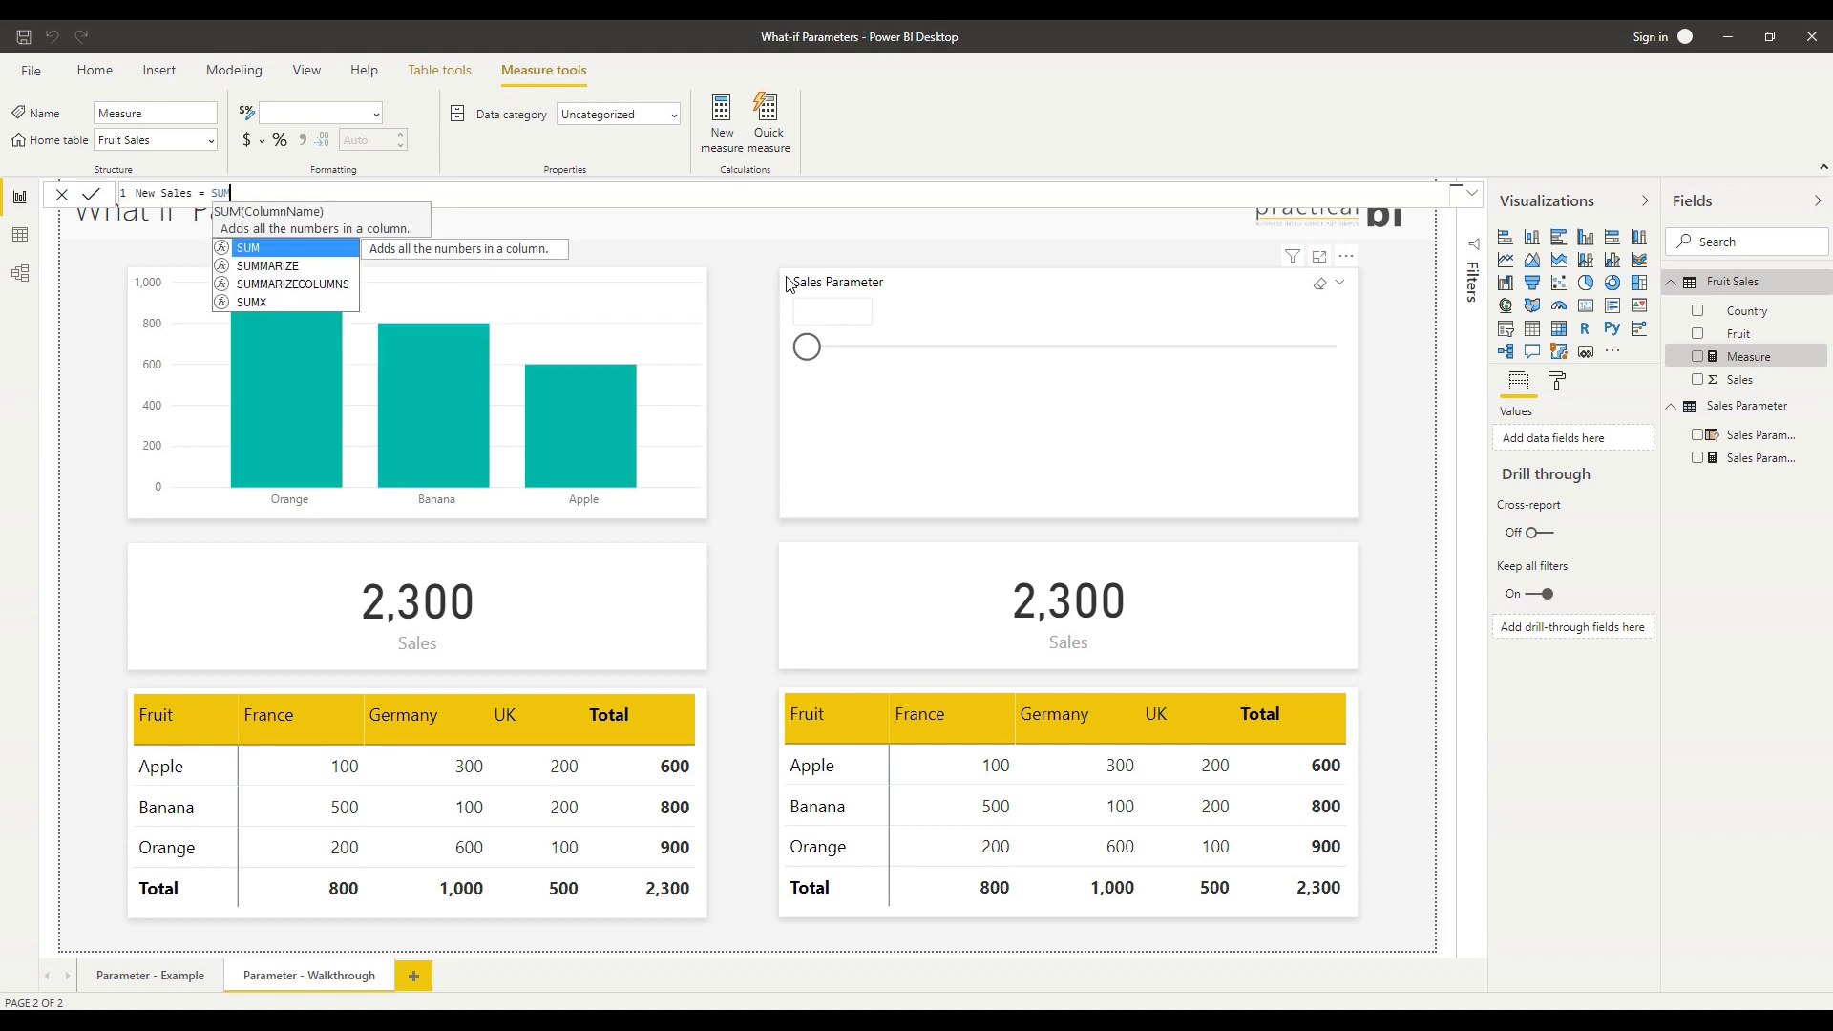
key("Down")
key("Down")
key("Down")
key("Tab")
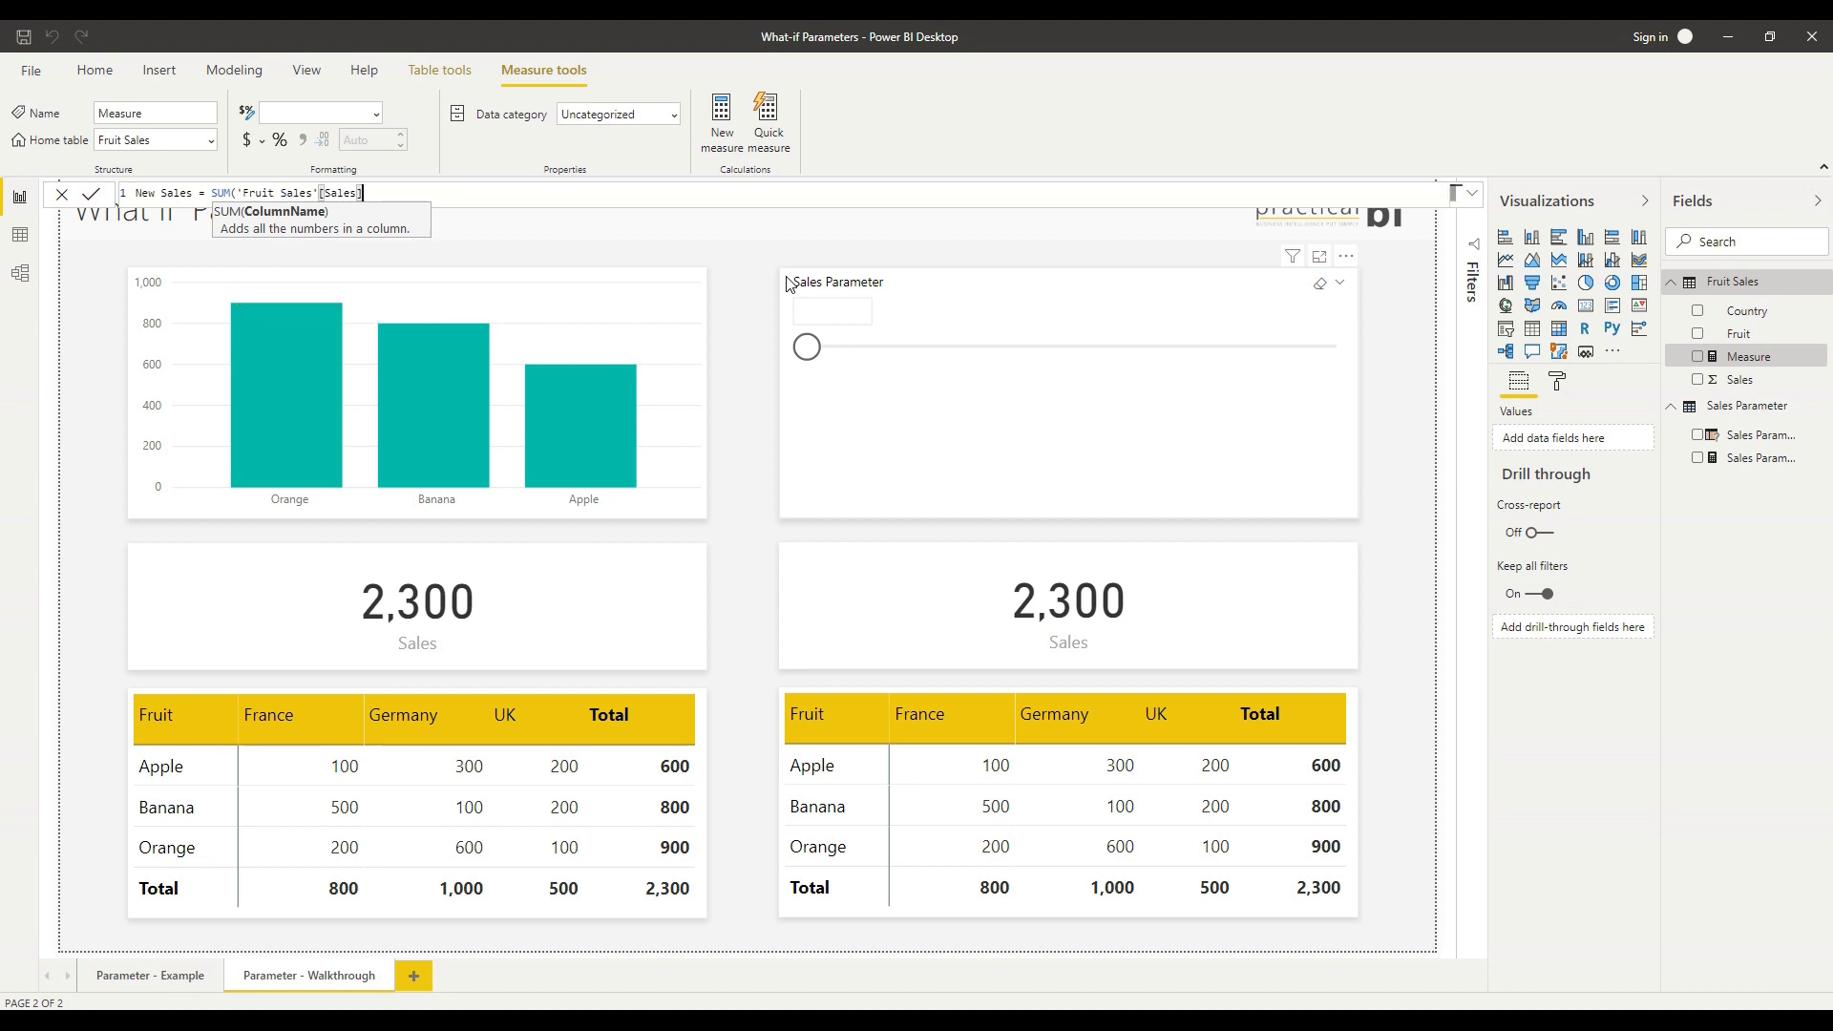
type(")")
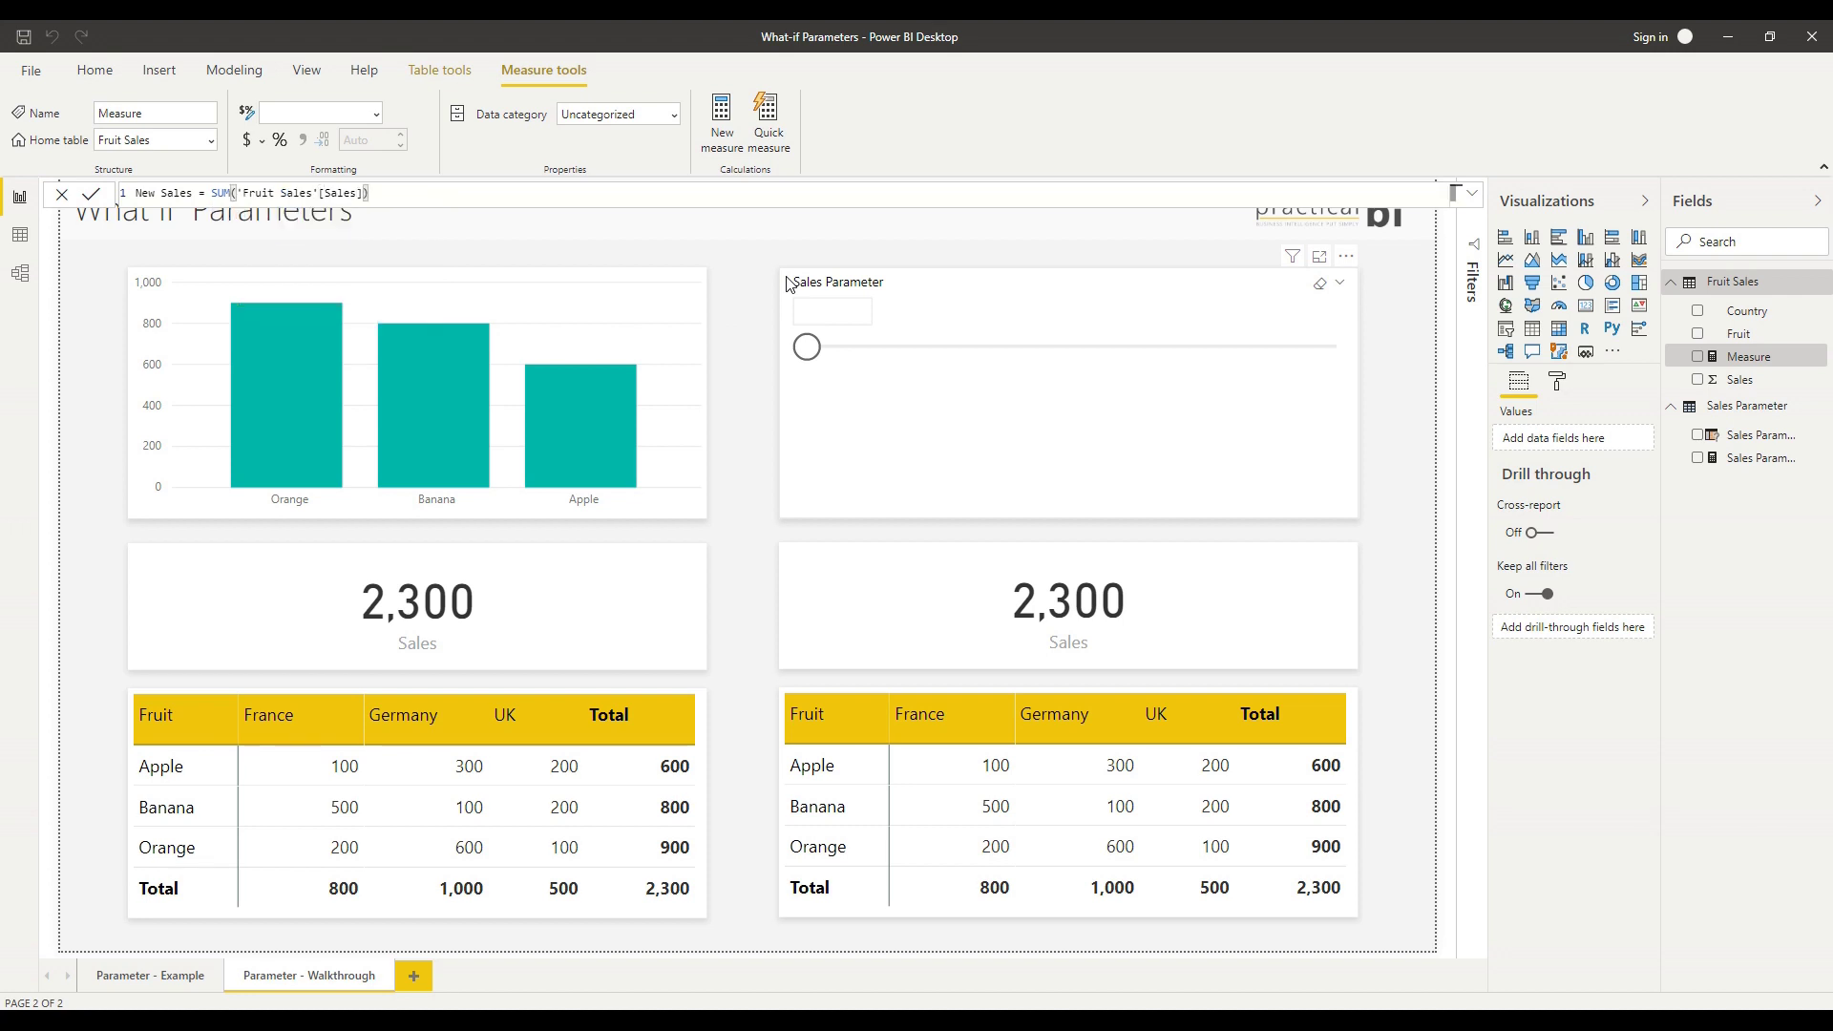
Complete the New Sales formula by multiplying the sum by (1 + ('Sales Parameter'[Sales Parameter Value]/100)), and commit the measure.
type(" *")
type("'Sales Parameter'[Sales Parameter Value]")
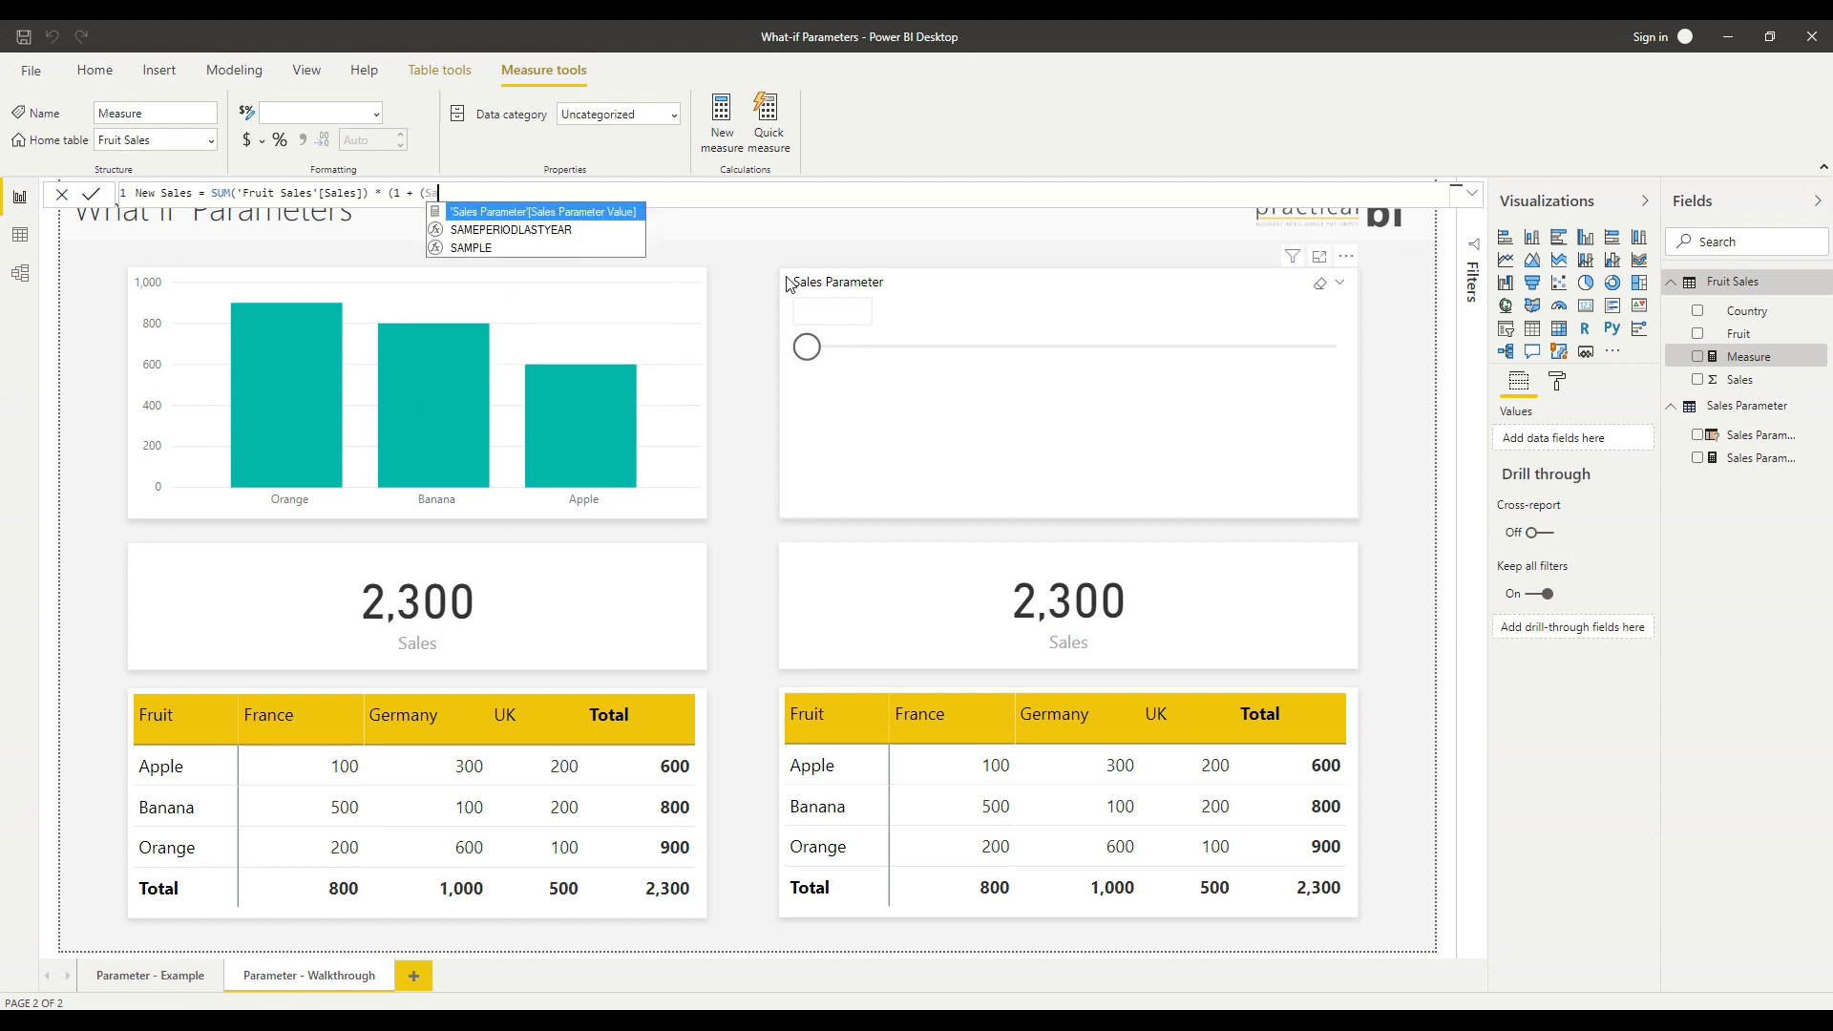
key("Tab")
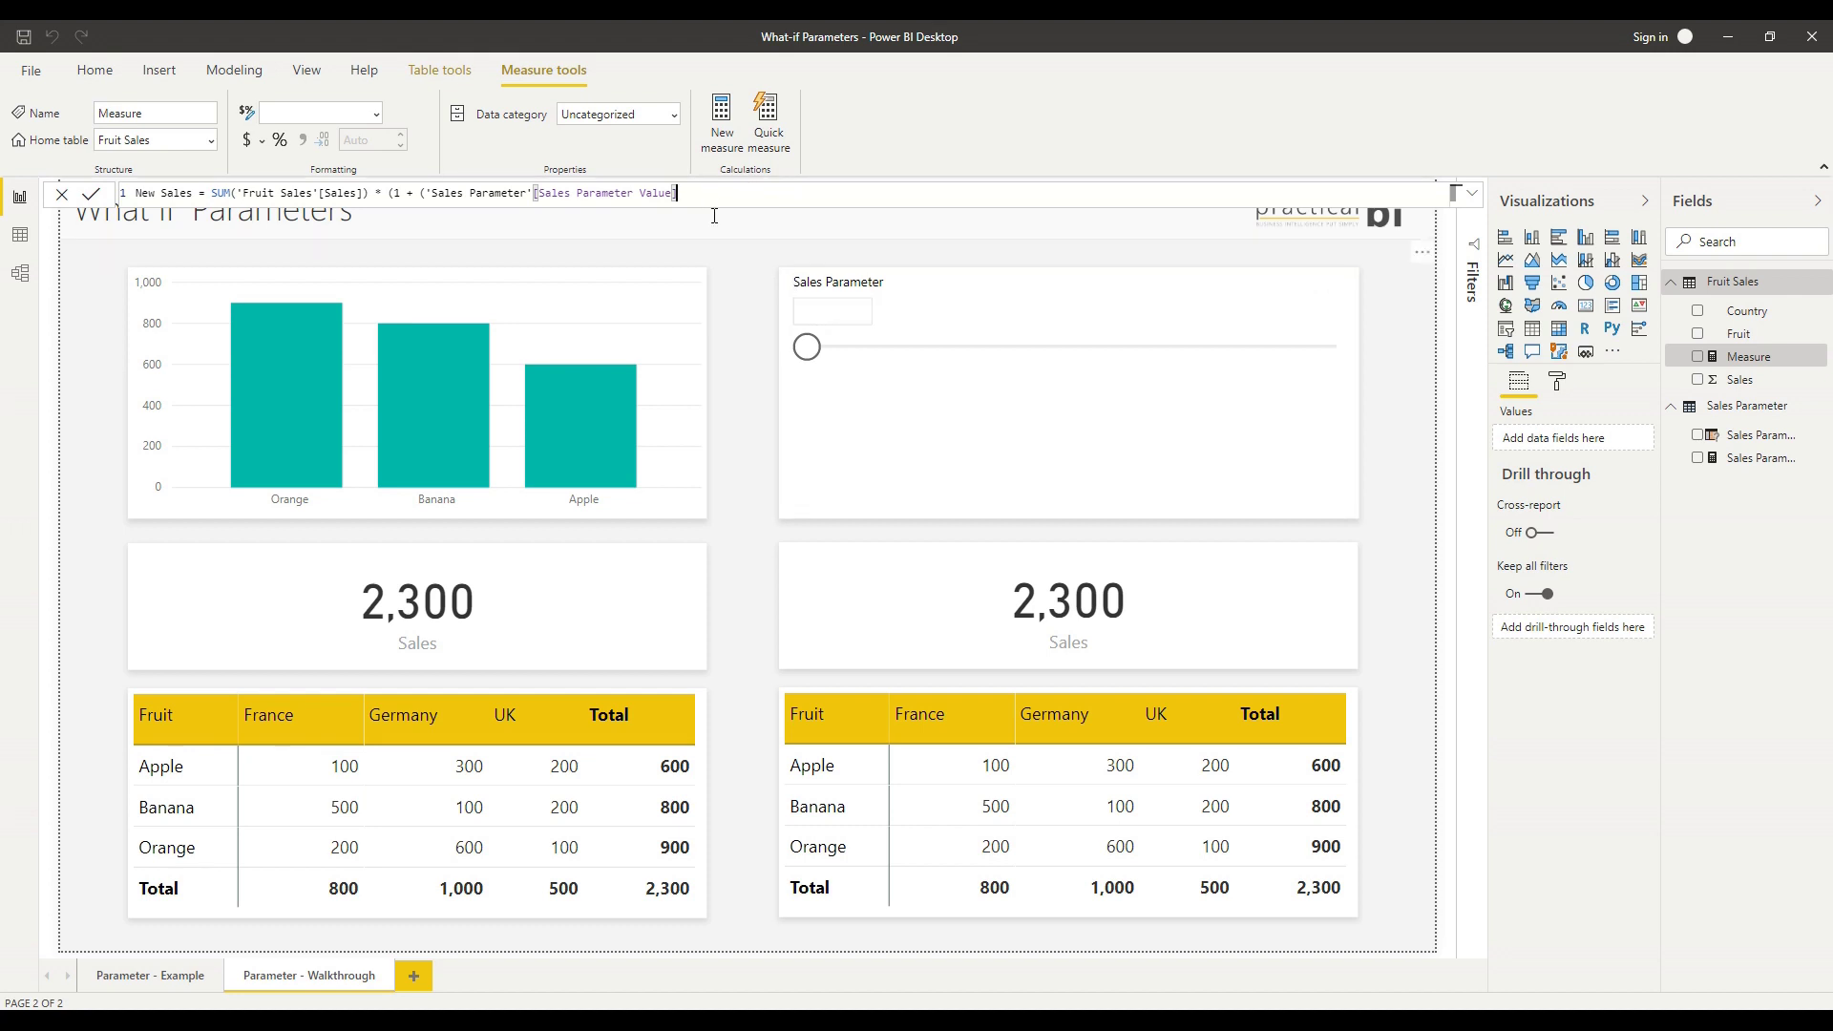
type("/100))")
key("Return")
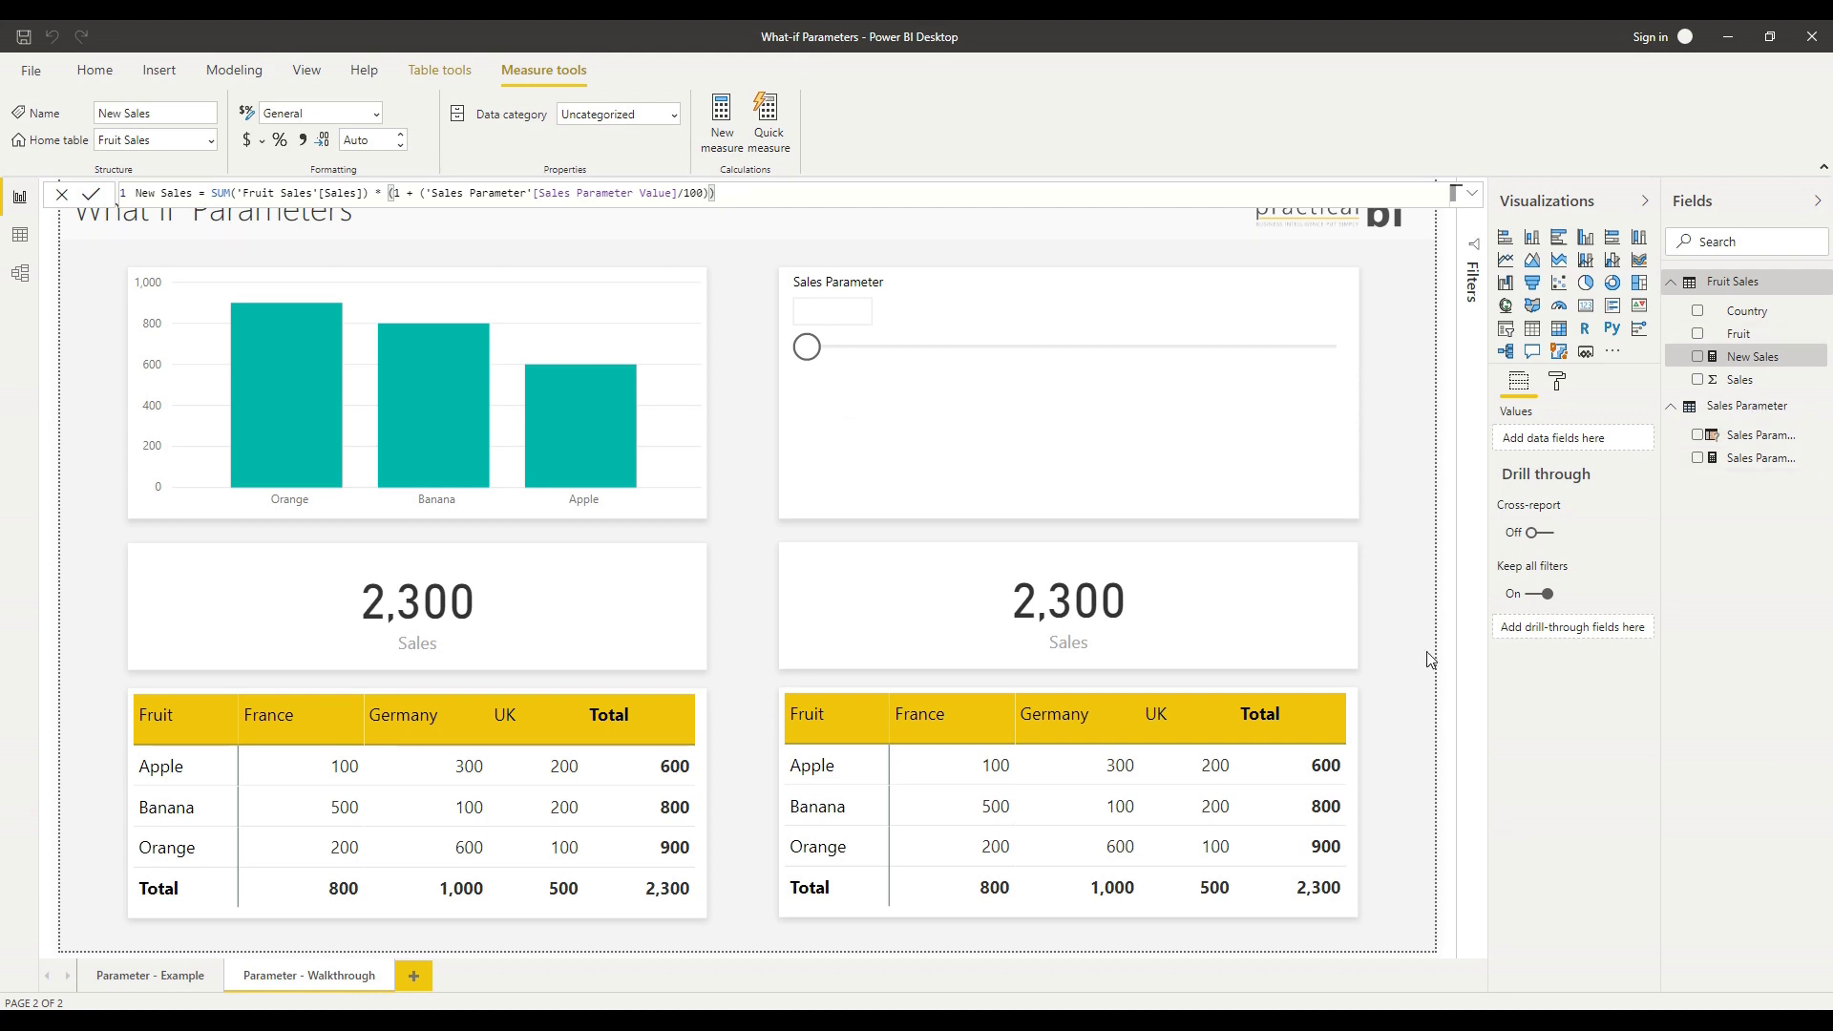
Replace Sales with New Sales on the duplicated card, showing it with display units None and the measure formatted to 0 decimal places.
left_click(1252, 605)
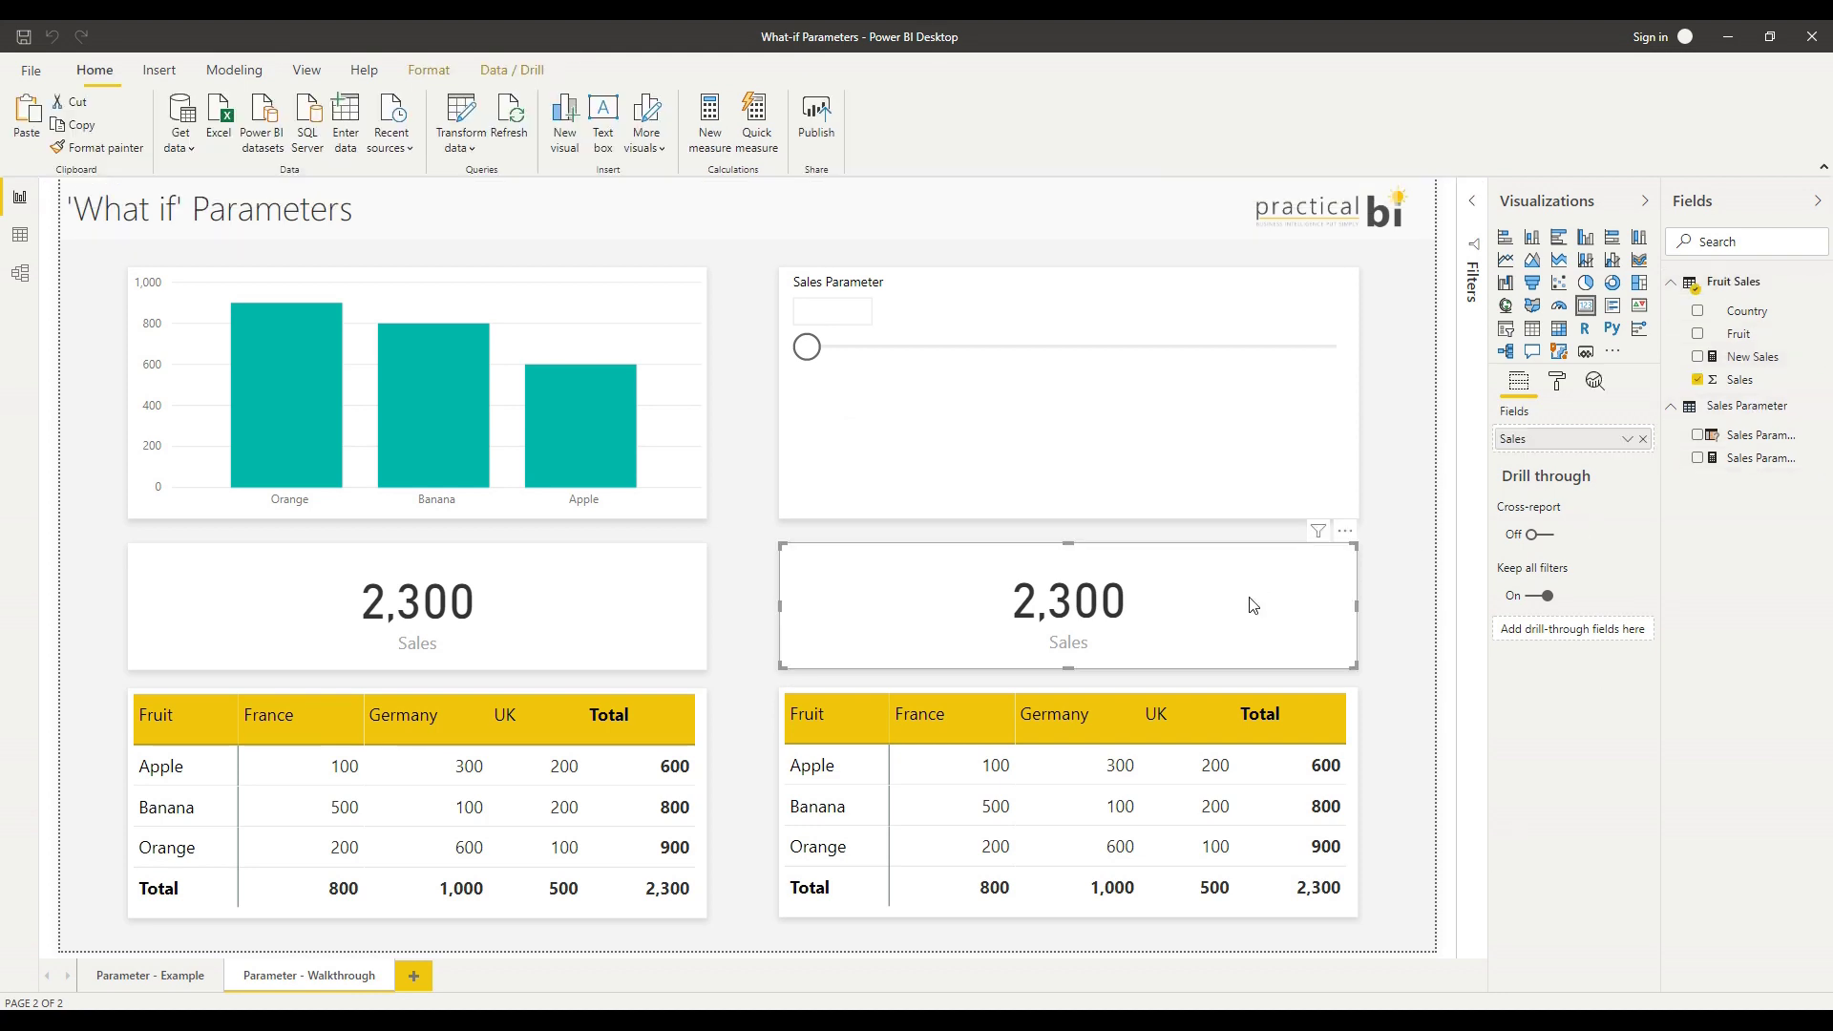
left_click_drag(1774, 358, 1581, 441)
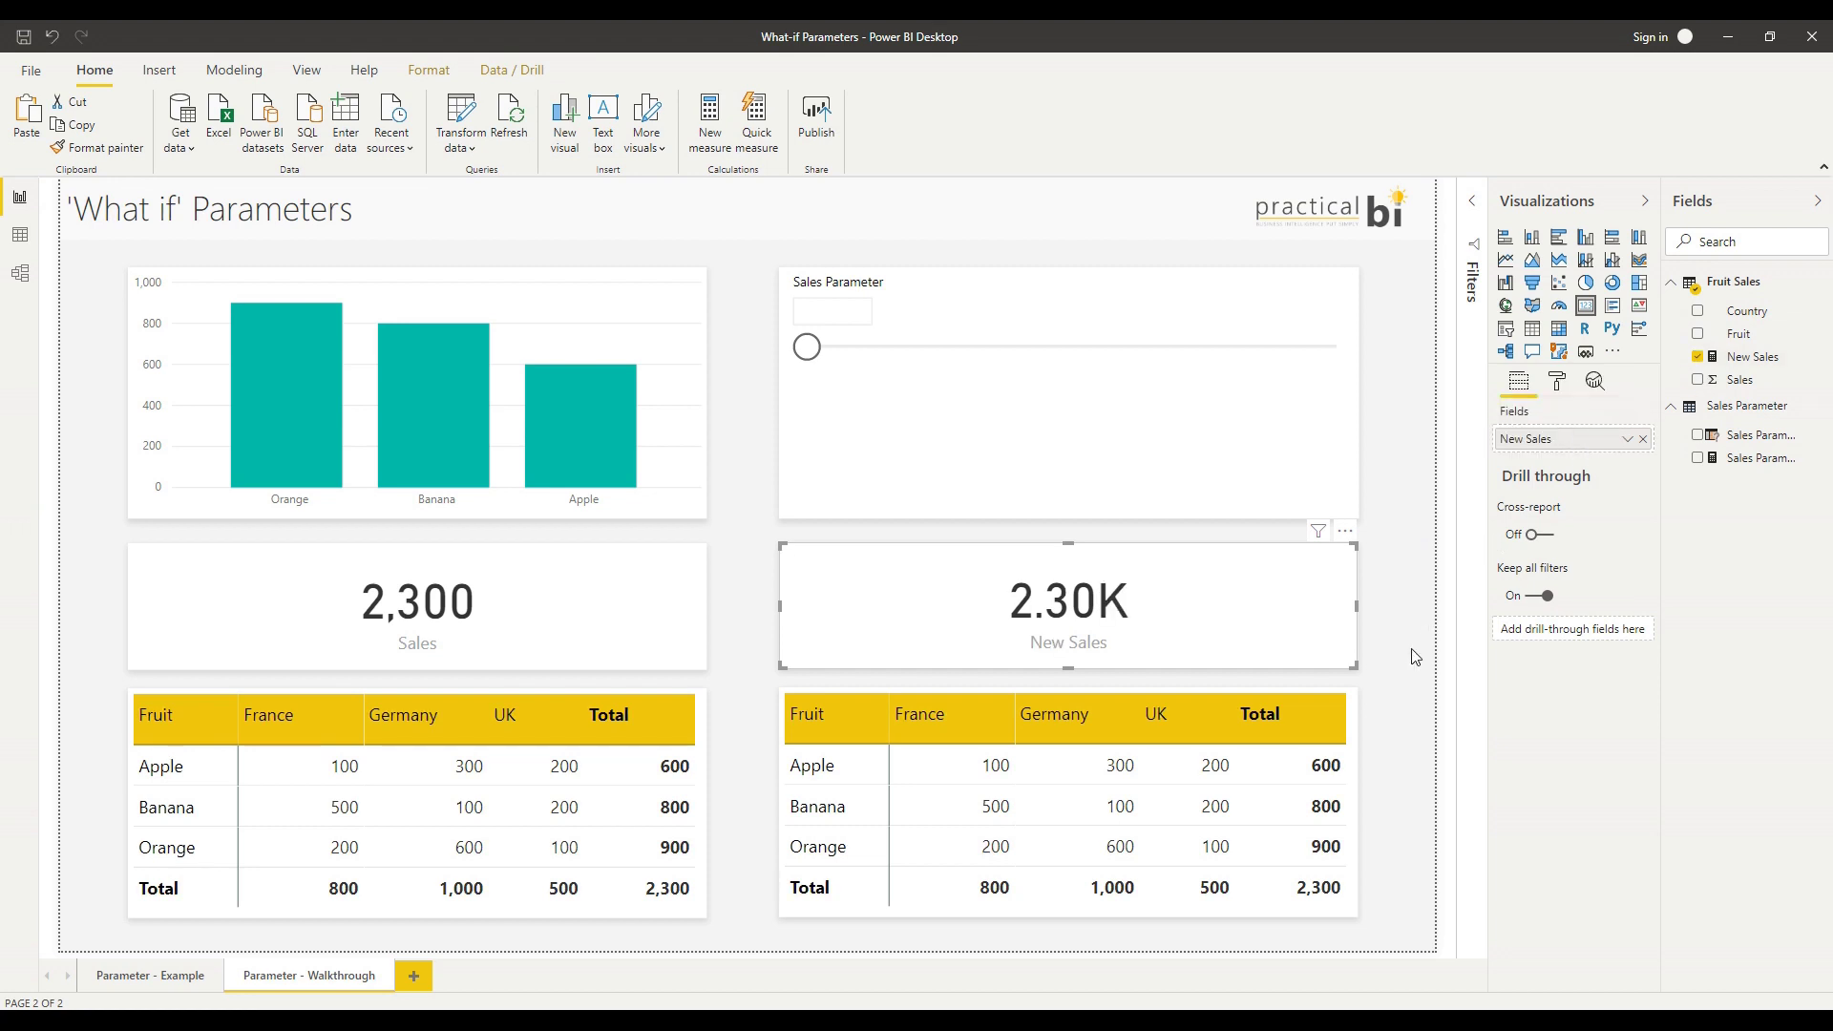
left_click(1559, 382)
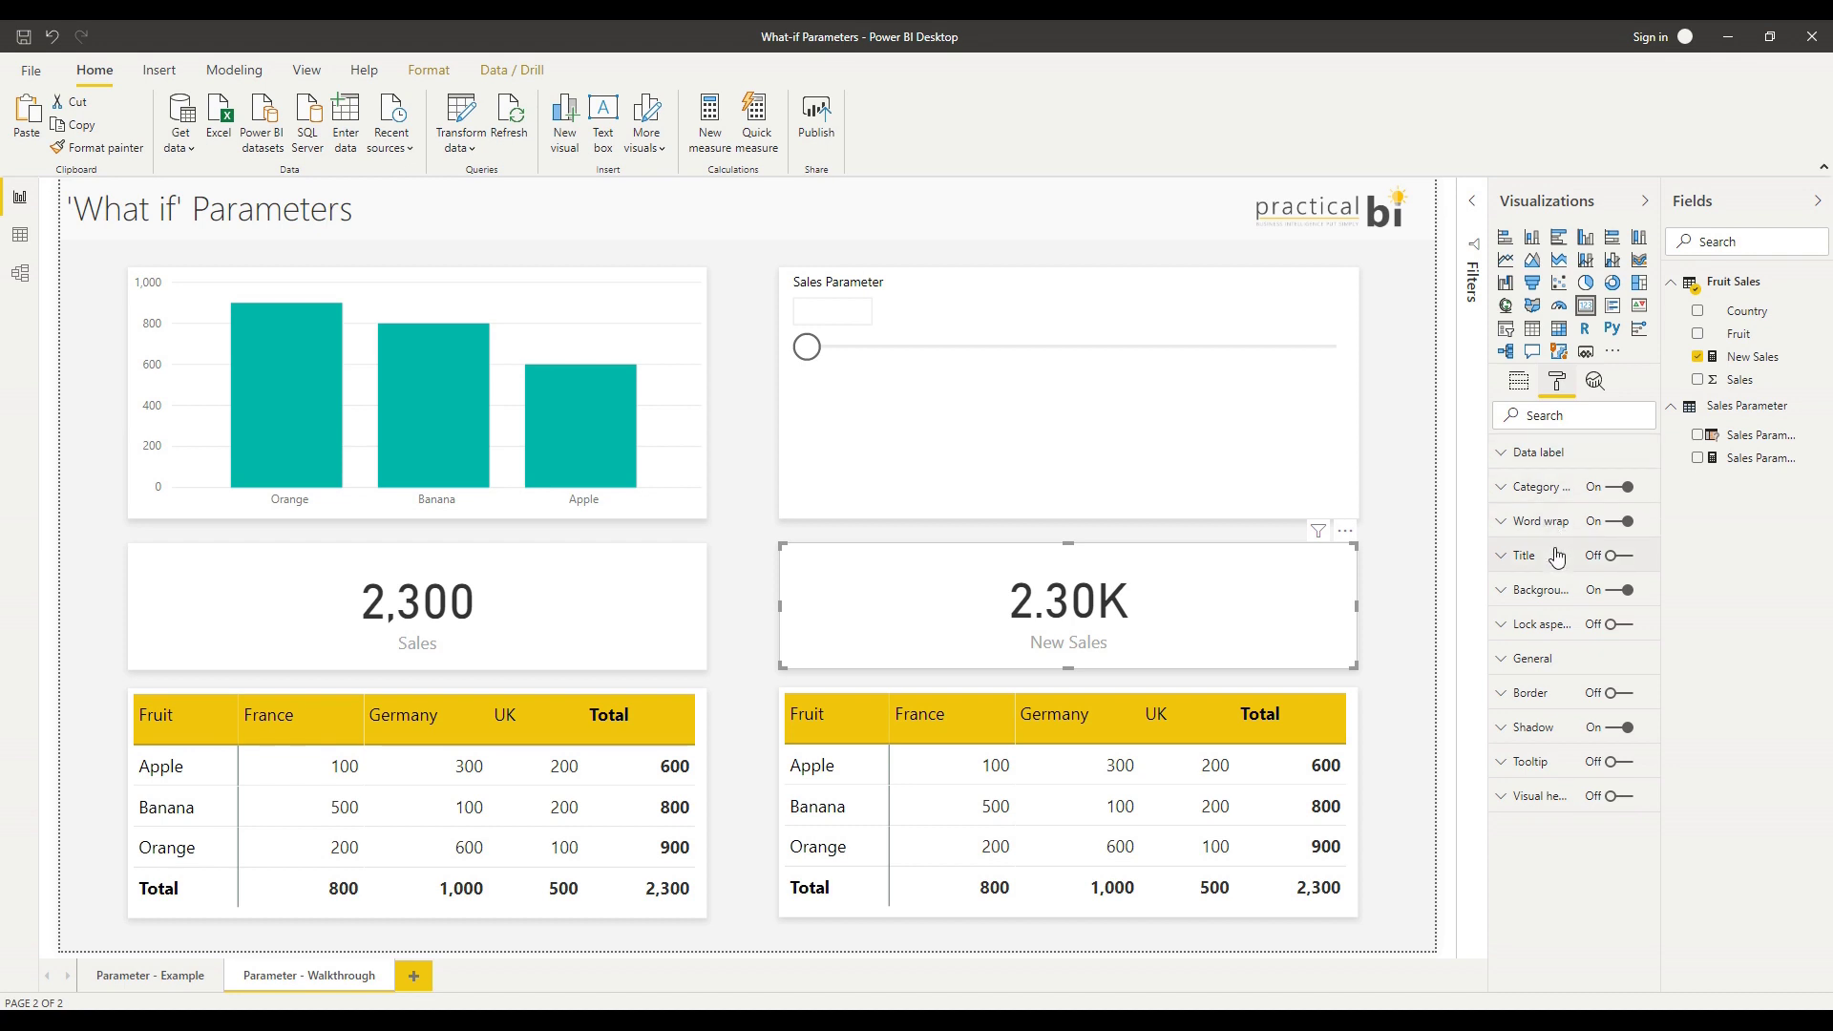
left_click(515, 587)
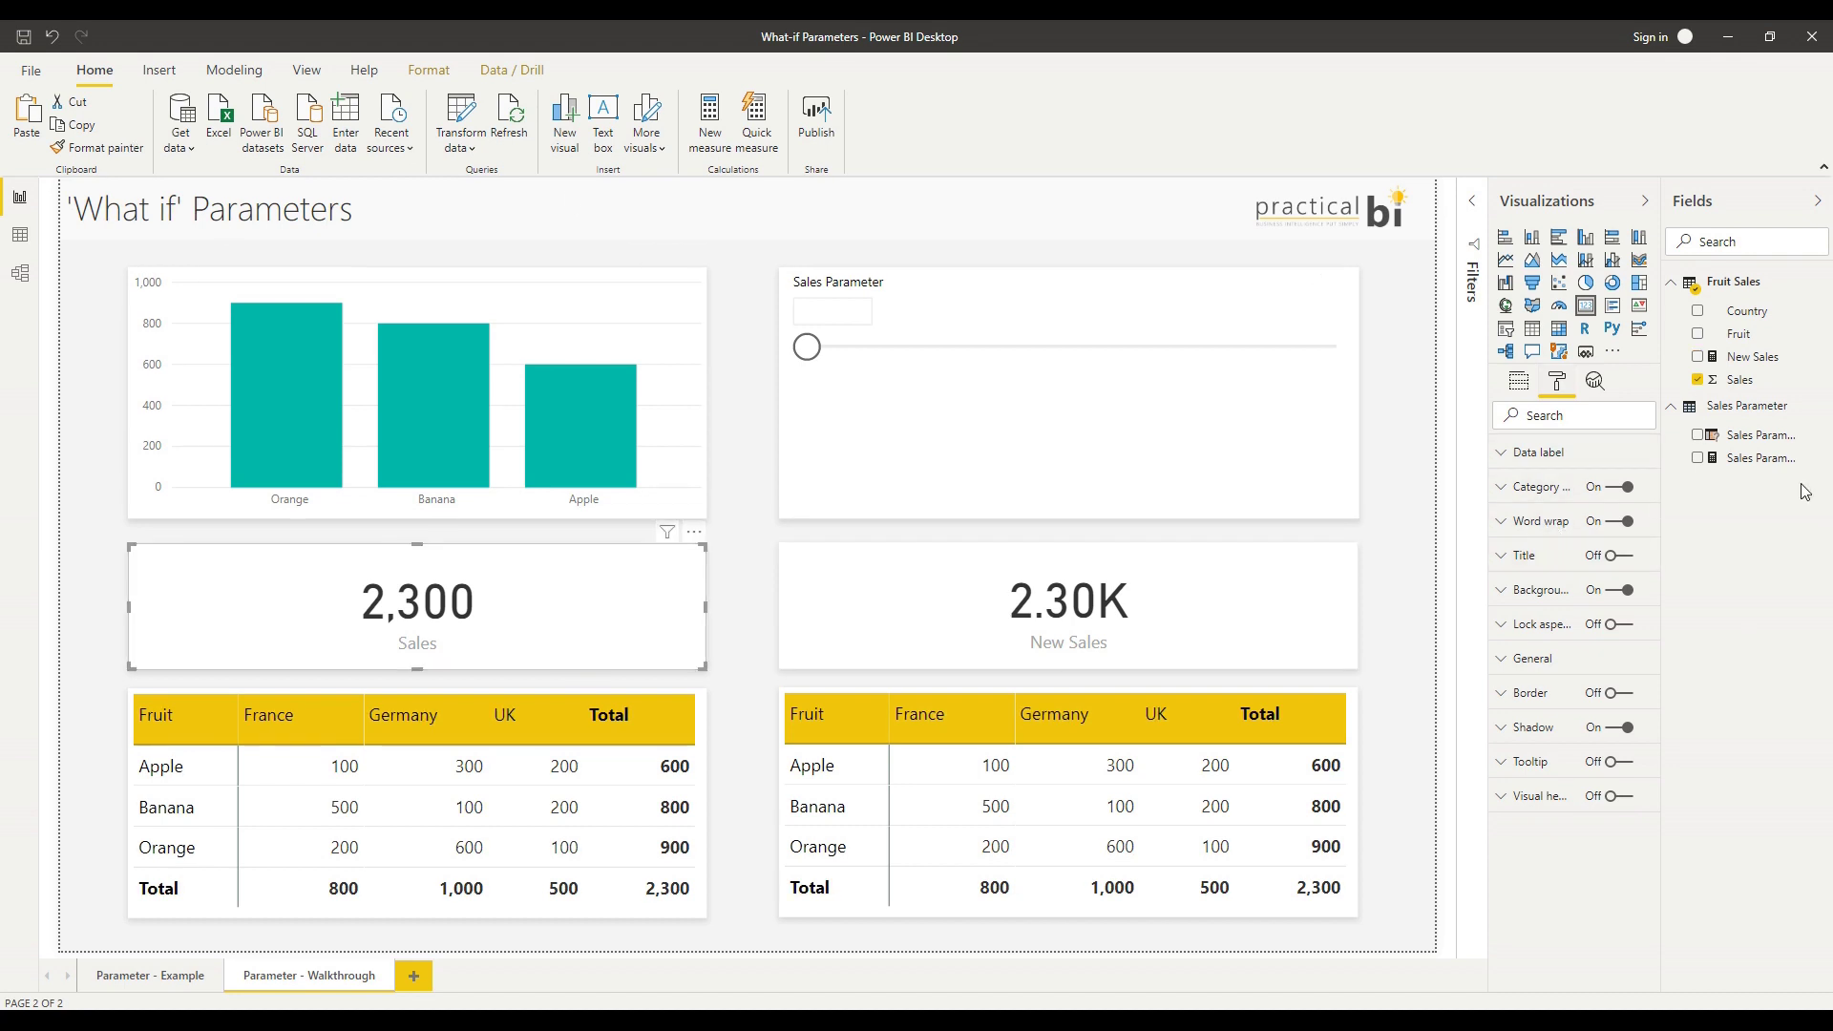
left_click(1317, 659)
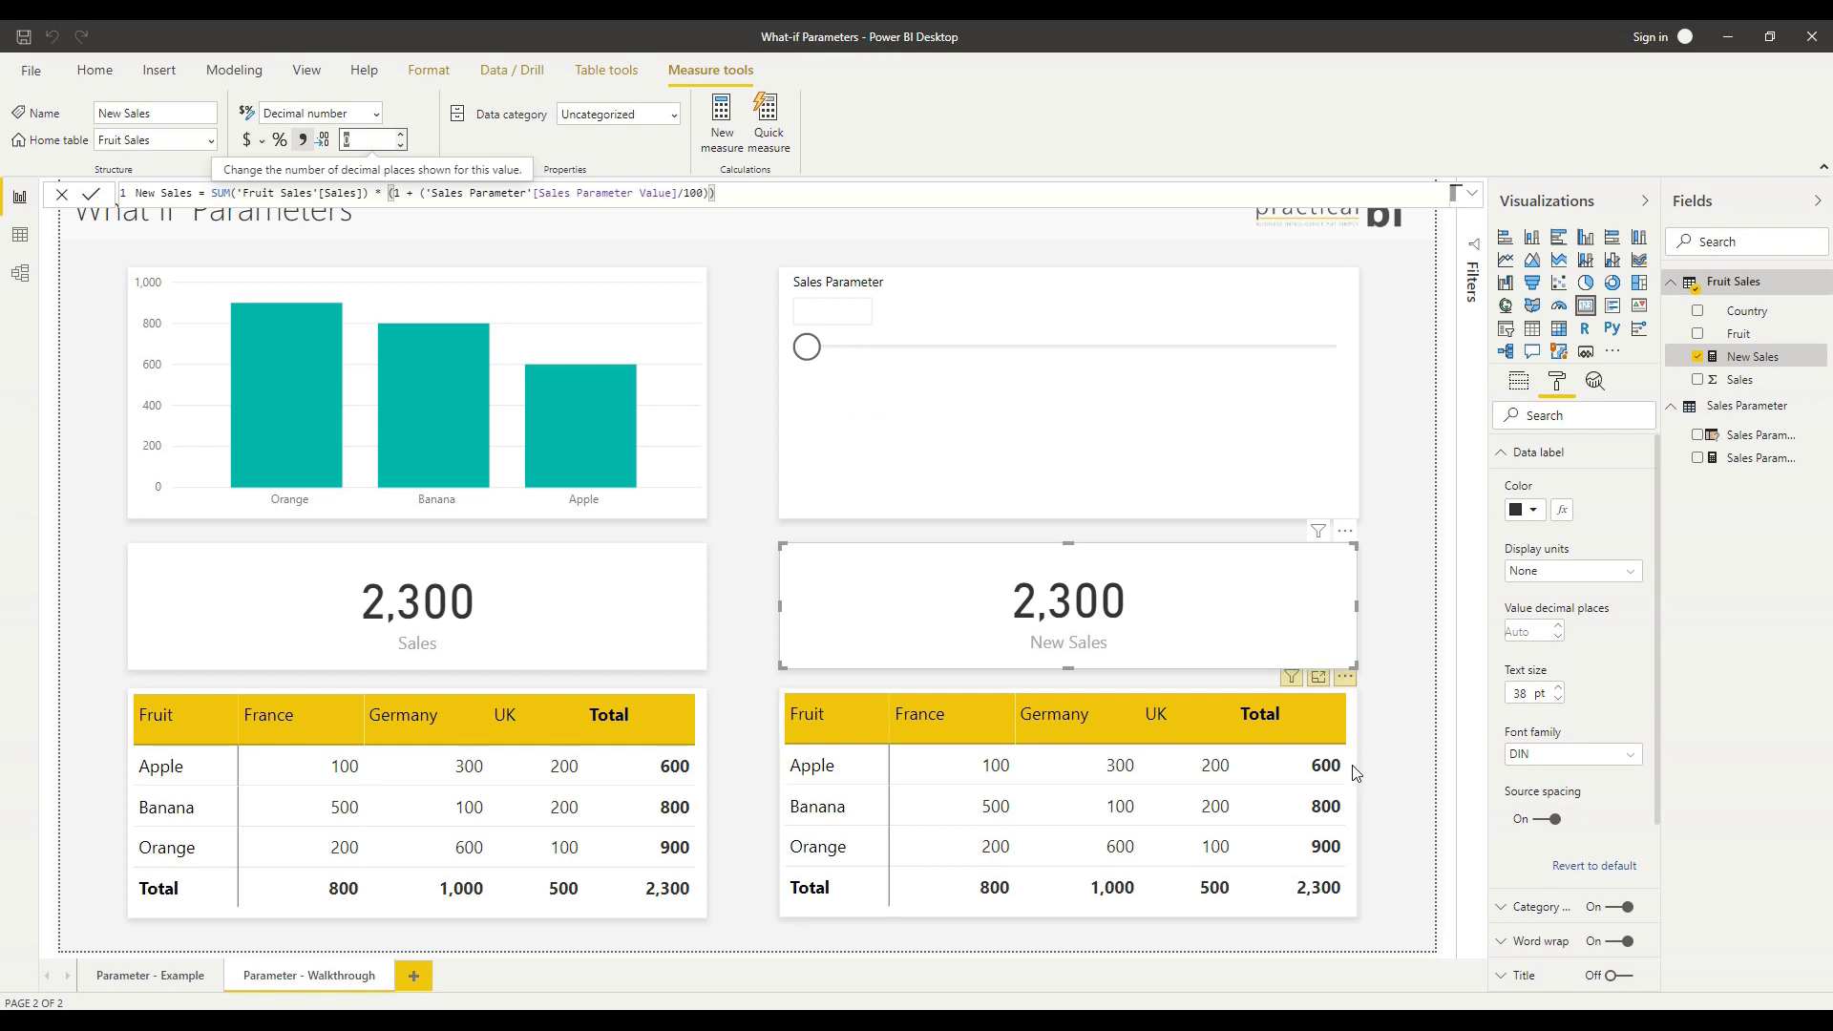
left_click(1753, 359)
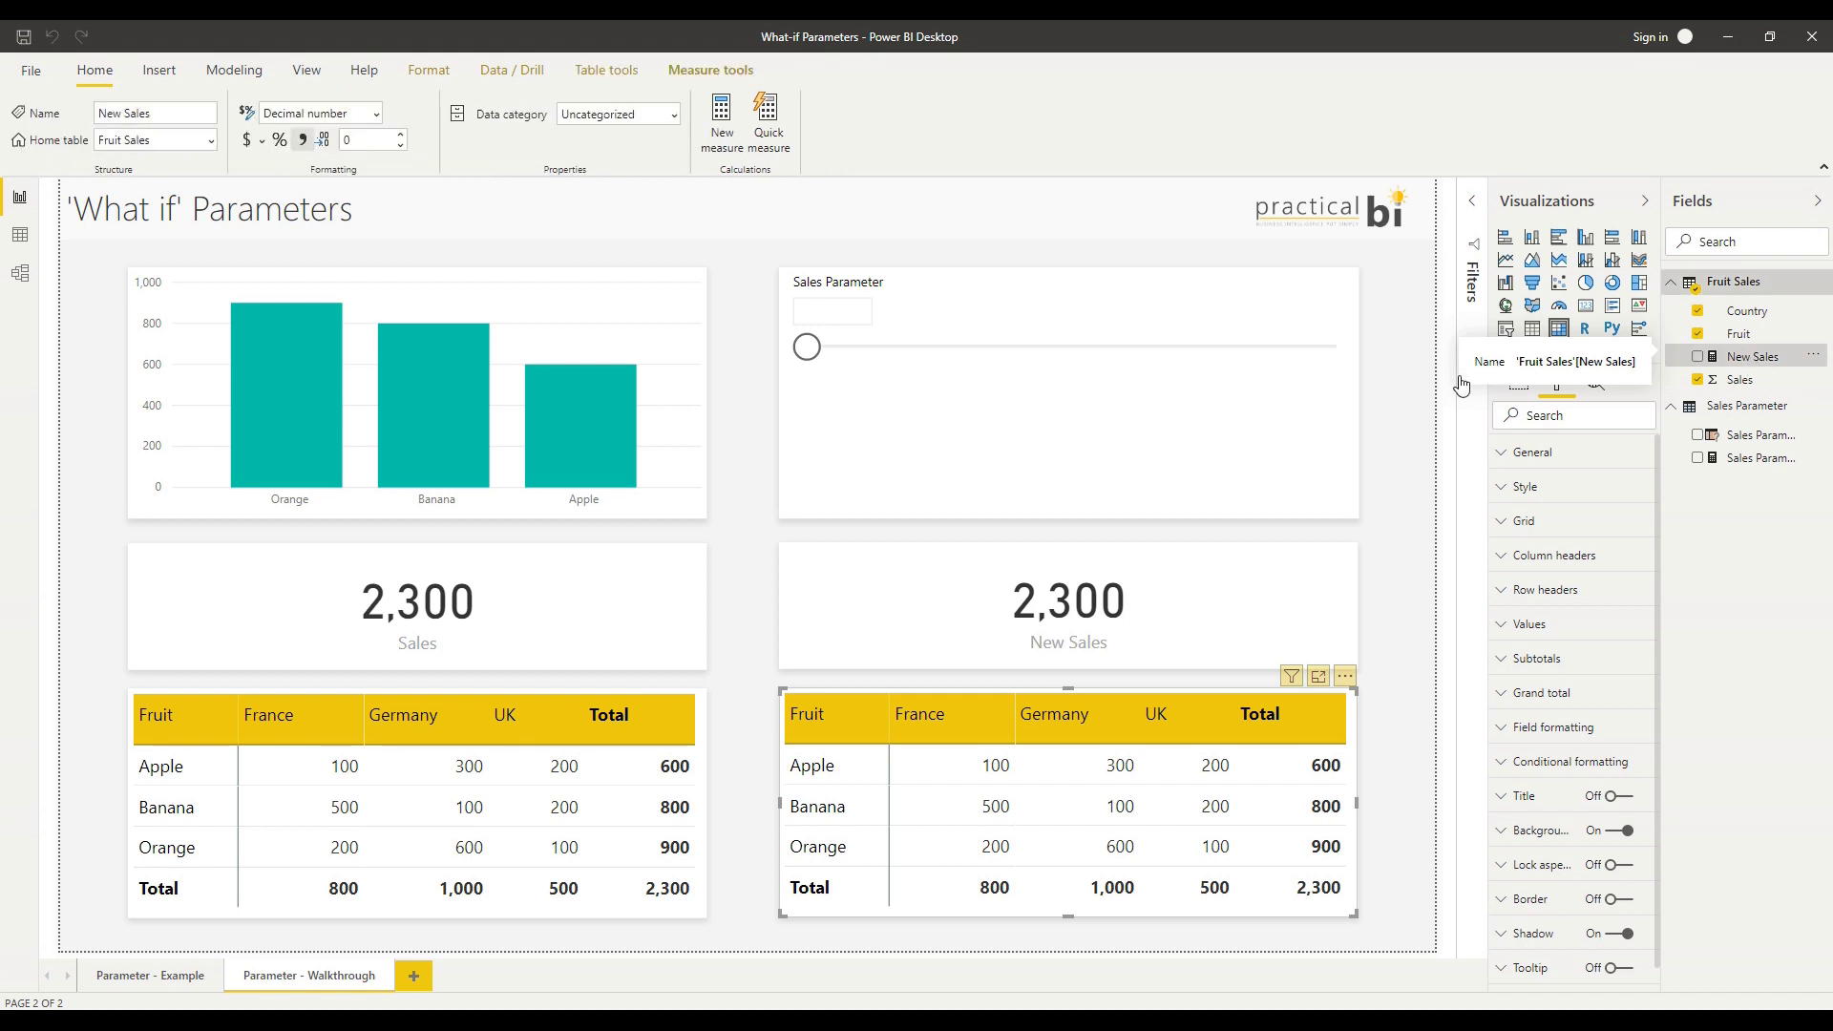
Replace Sales with New Sales in the duplicated fruit-by-country table, and add New Sales alongside Sales in the column chart's values.
left_click(1520, 384)
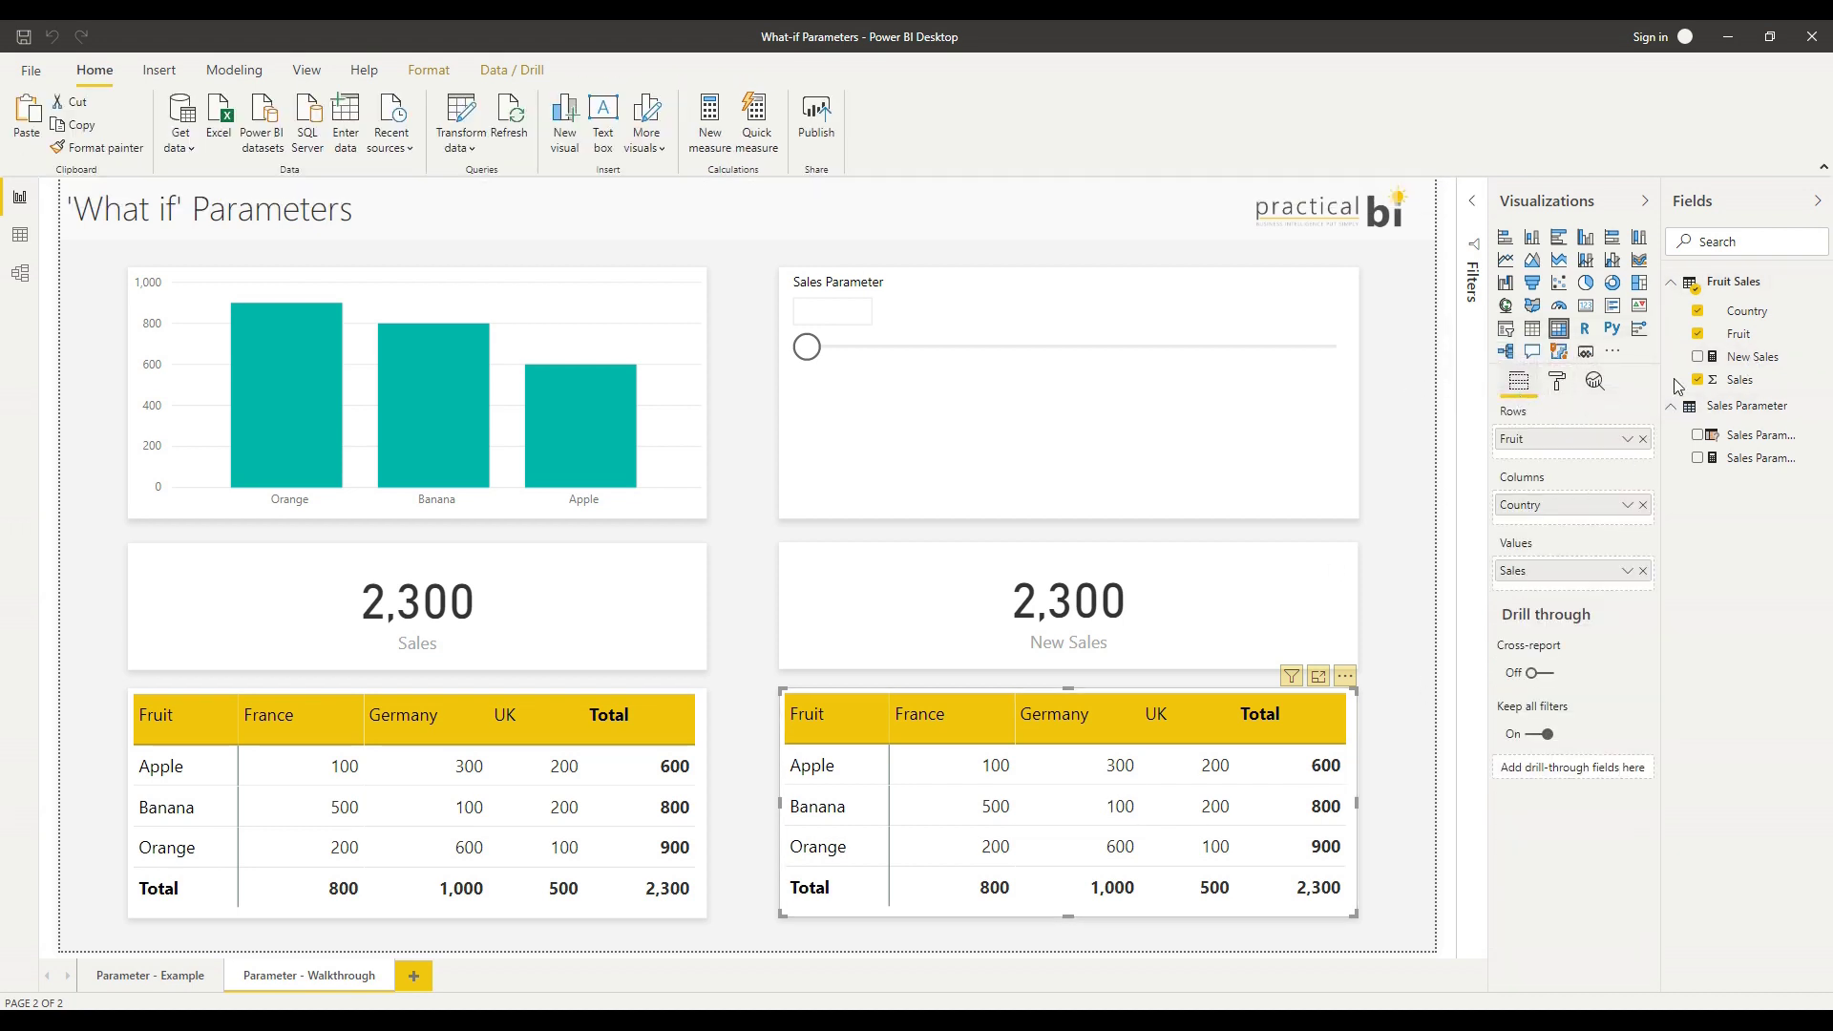
left_click_drag(1753, 361, 1657, 584)
left_click(1643, 570)
left_click(684, 509)
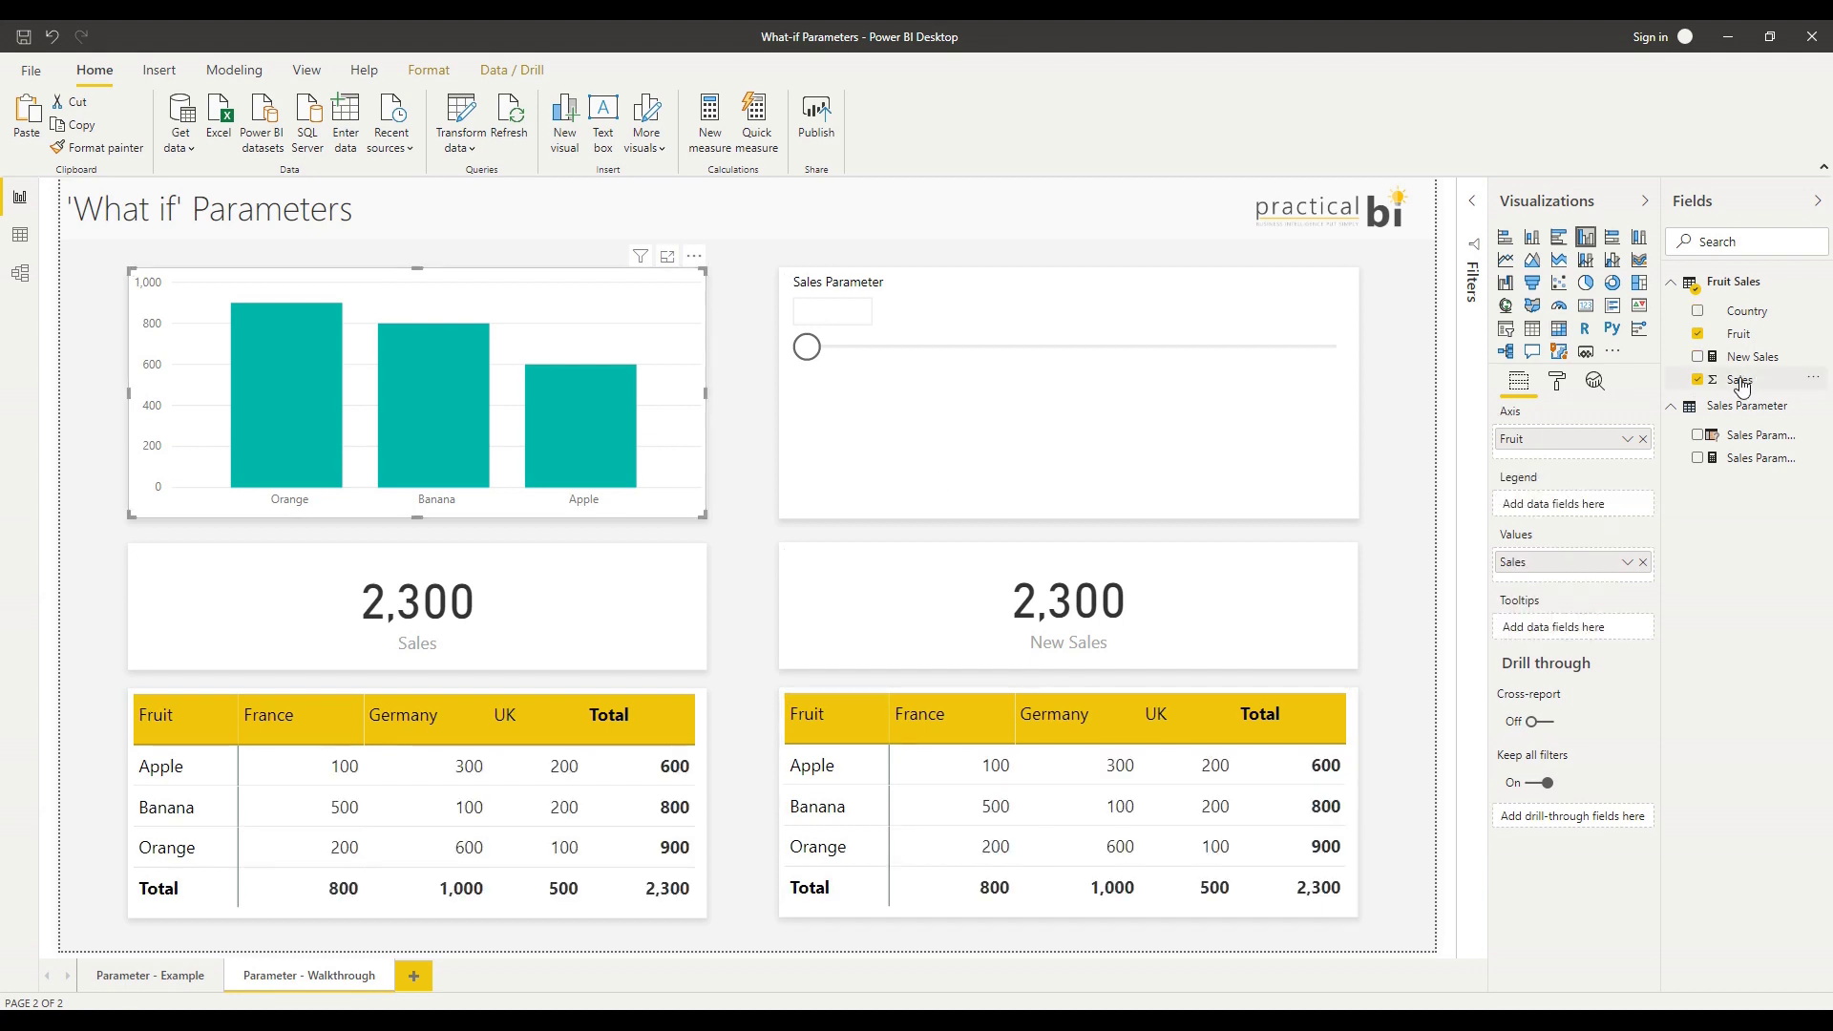
left_click_drag(1763, 370, 1607, 582)
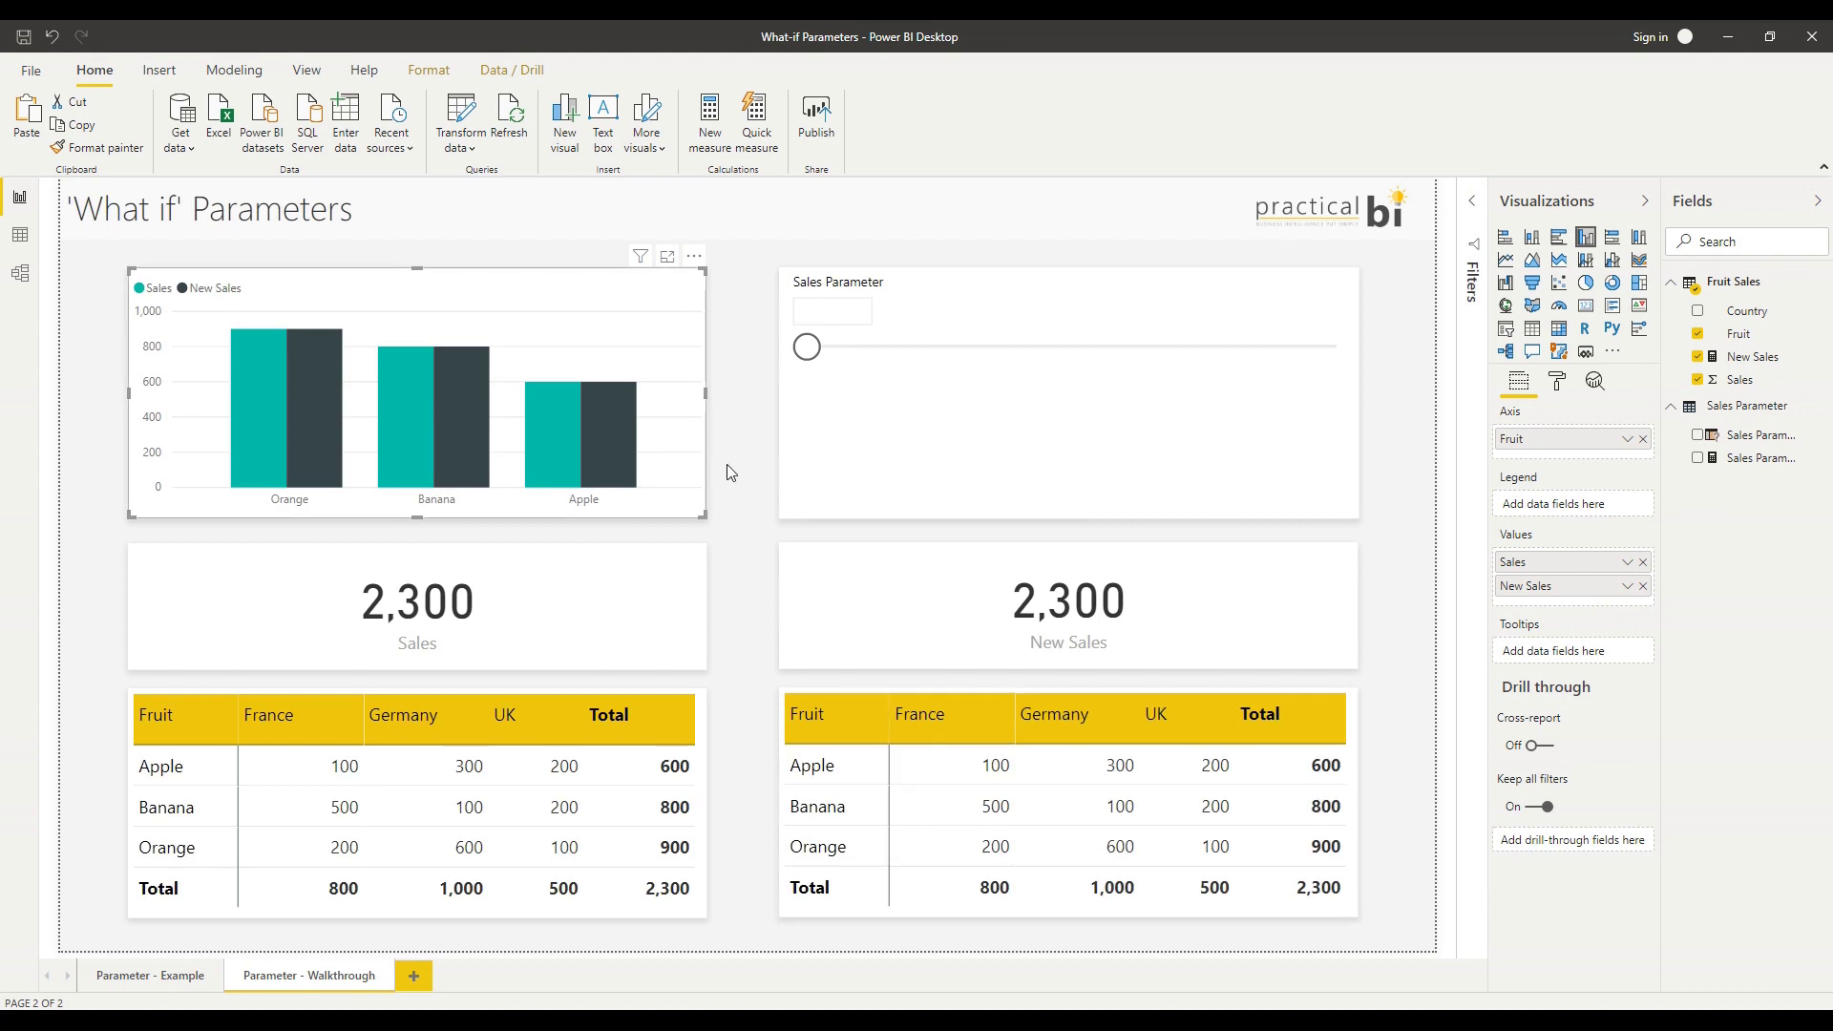
Set the Sales Parameter slicer to 50 to apply the increase to the New Sales visuals, and deselect the slicer.
left_click(810, 348)
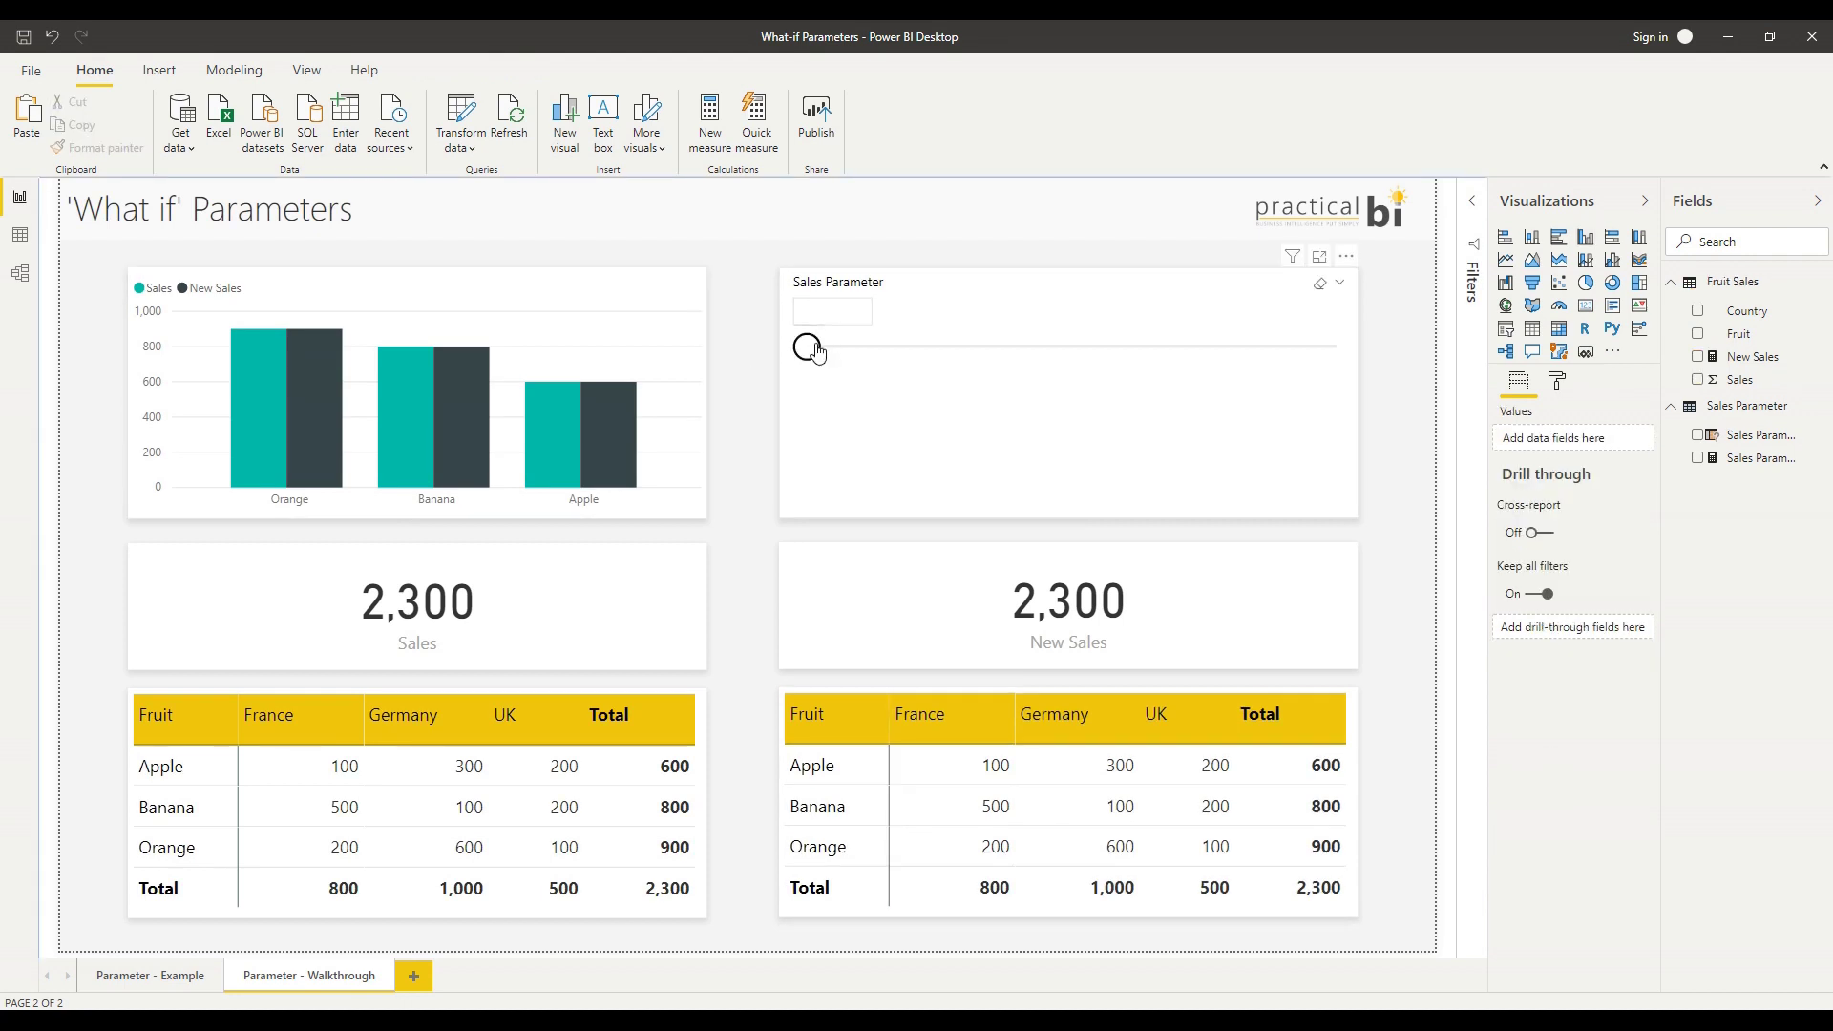
left_click_drag(809, 355, 1204, 361)
left_click_drag(1204, 361, 1204, 361)
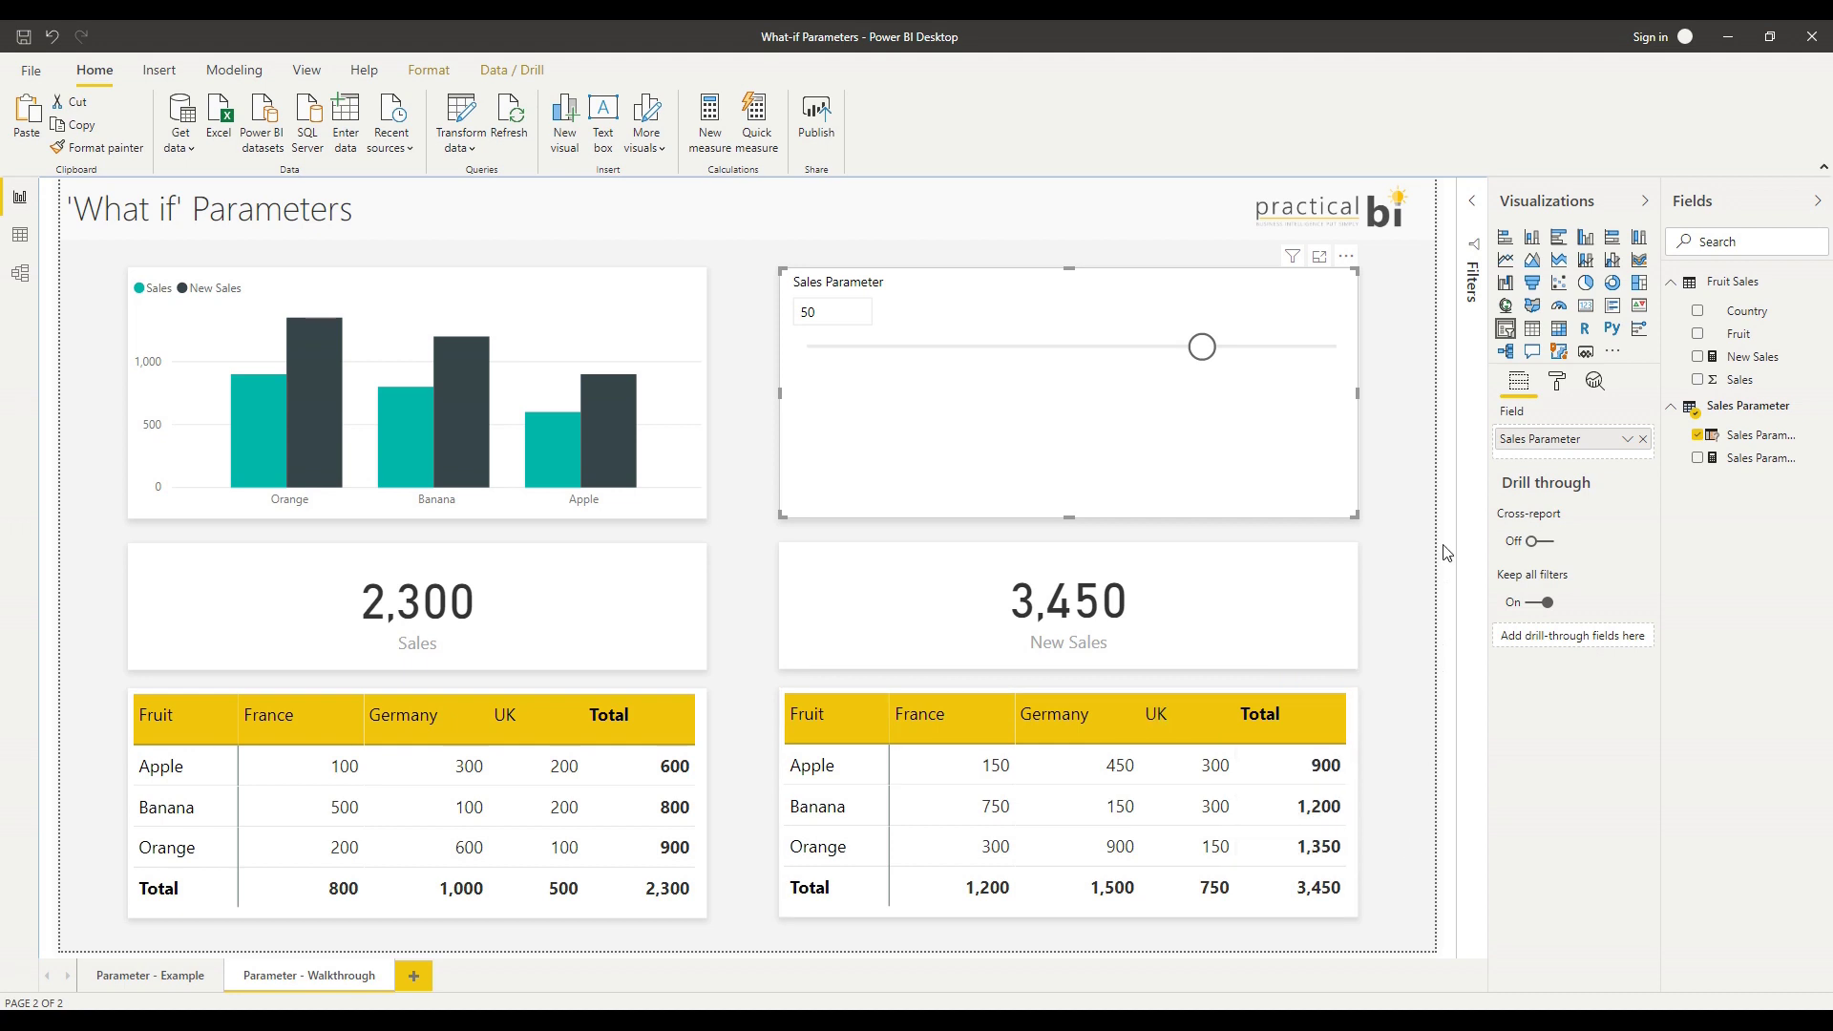
left_click(1416, 514)
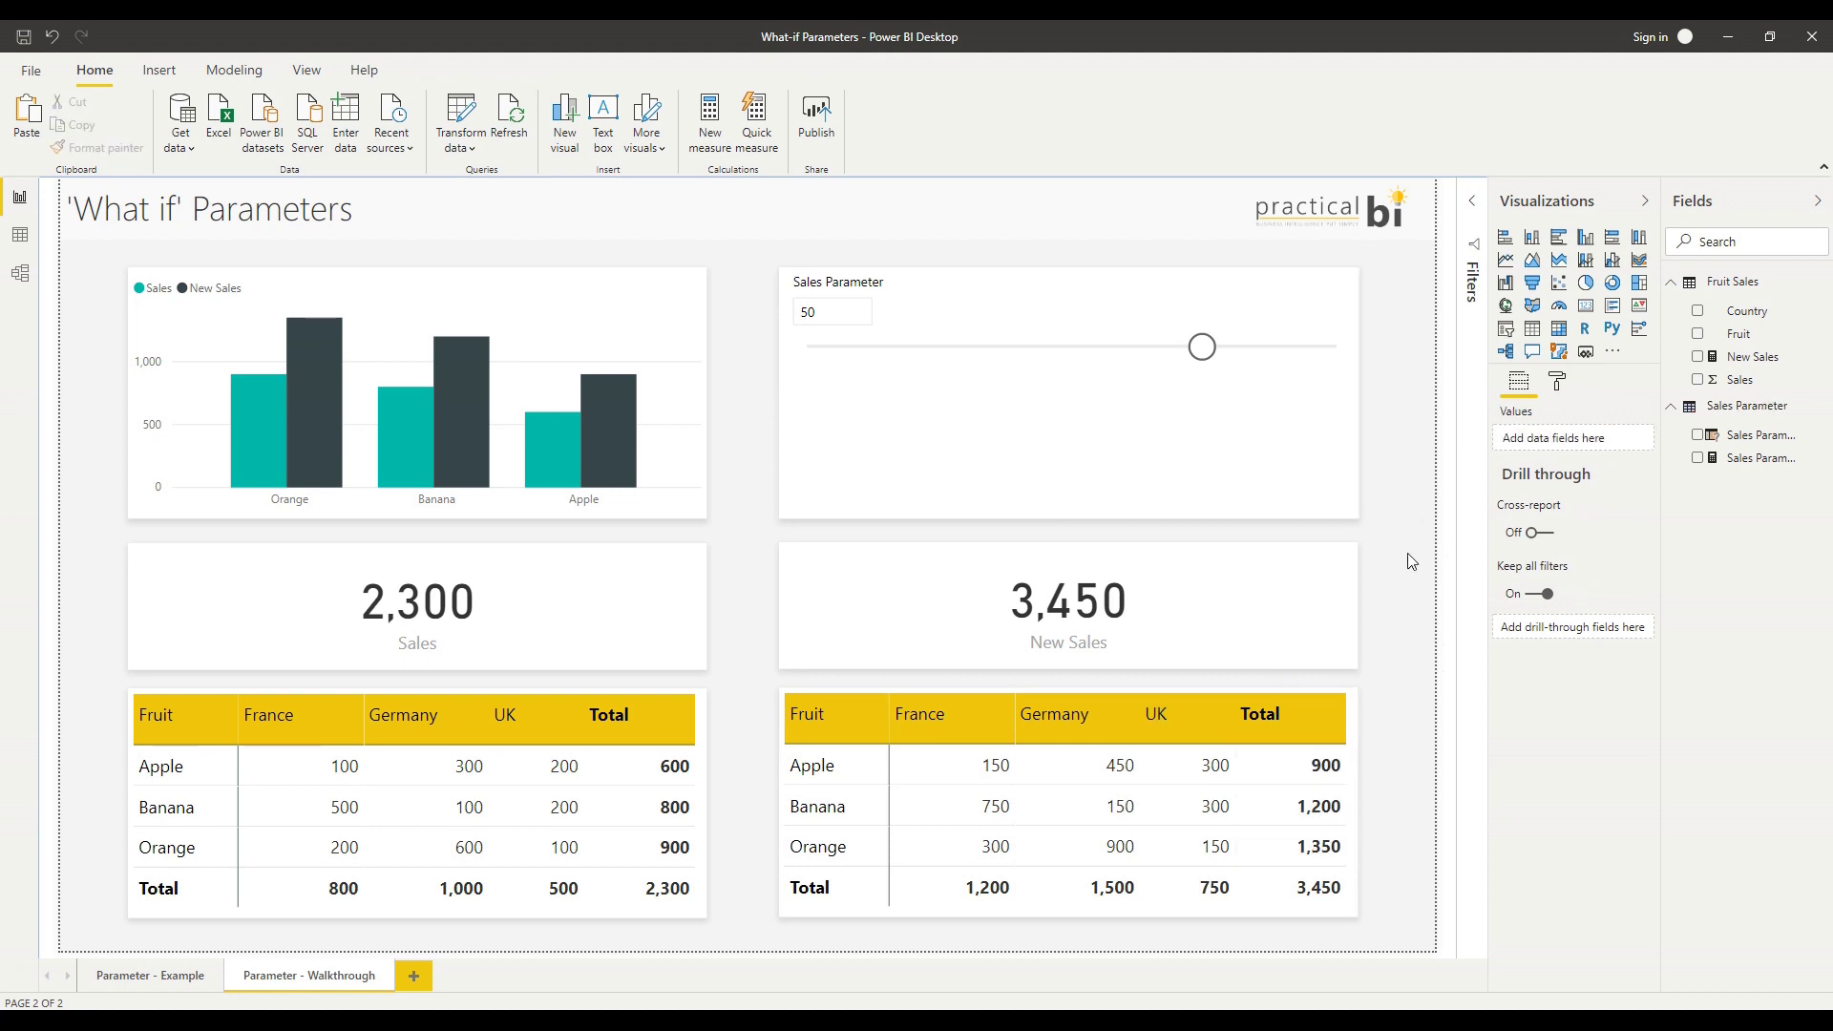